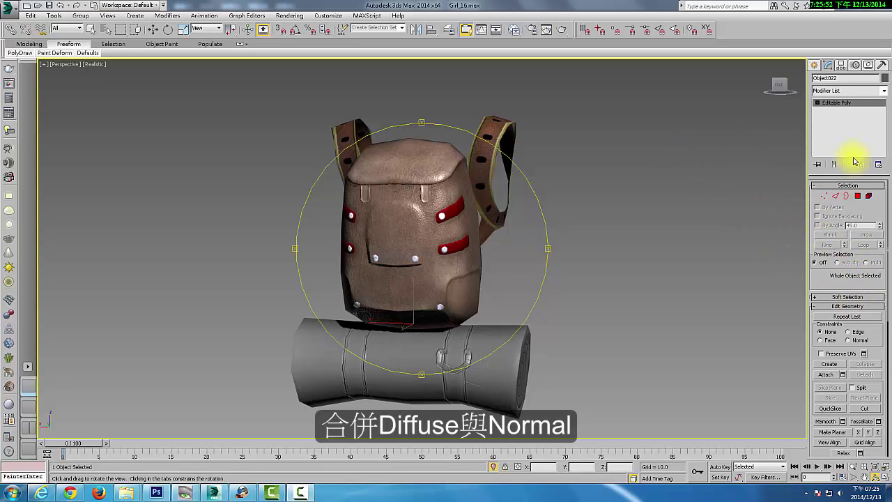
Step: Orbit the Perspective view around the textured backpack, then switch over to Photoshop
drag(418, 241, 433, 216)
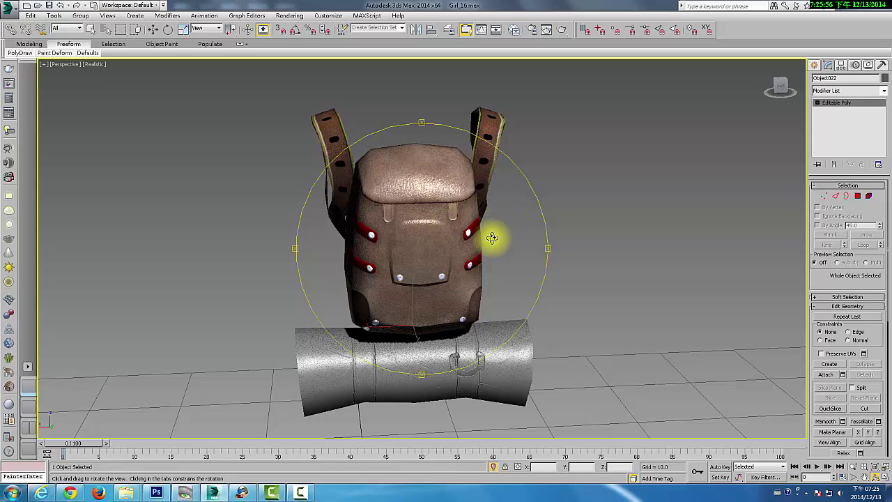
mouse_move(492, 240)
mouse_down()
mouse_move(450, 230)
mouse_move(484, 242)
mouse_up()
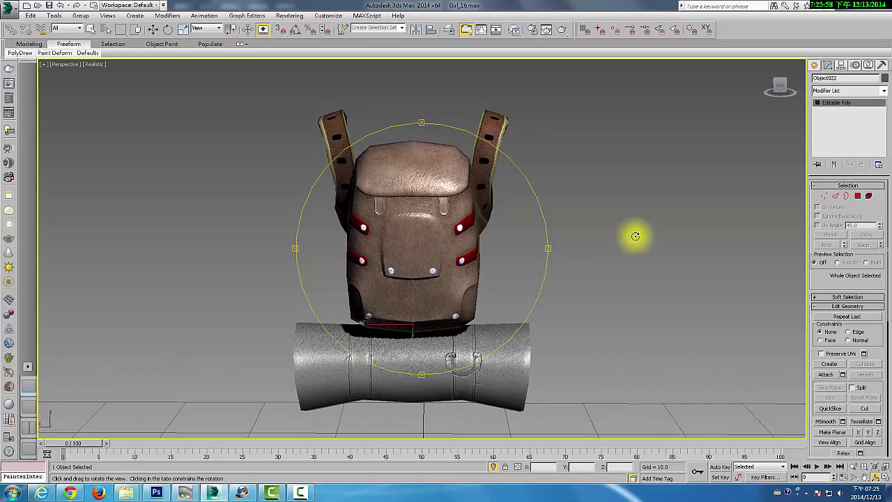
click(157, 492)
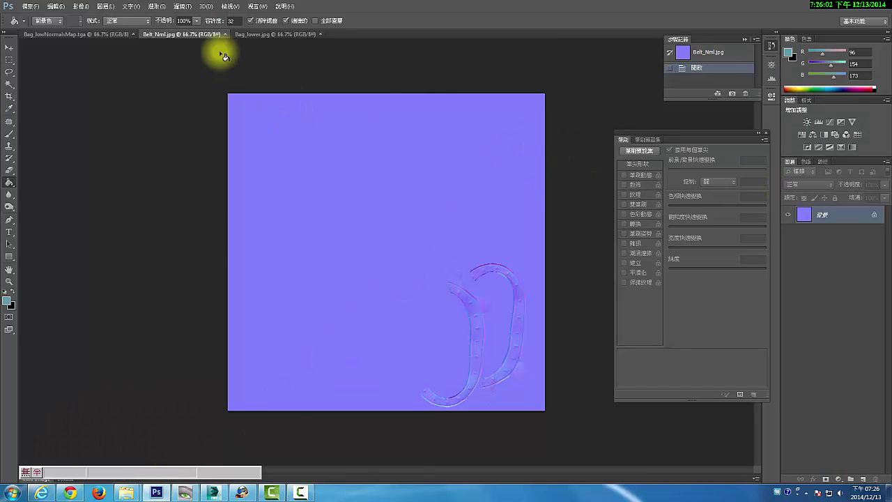
Step: Float the Belt_Nml and Bag_lower.jpg windows and arrange them side by side
drag(202, 33, 255, 74)
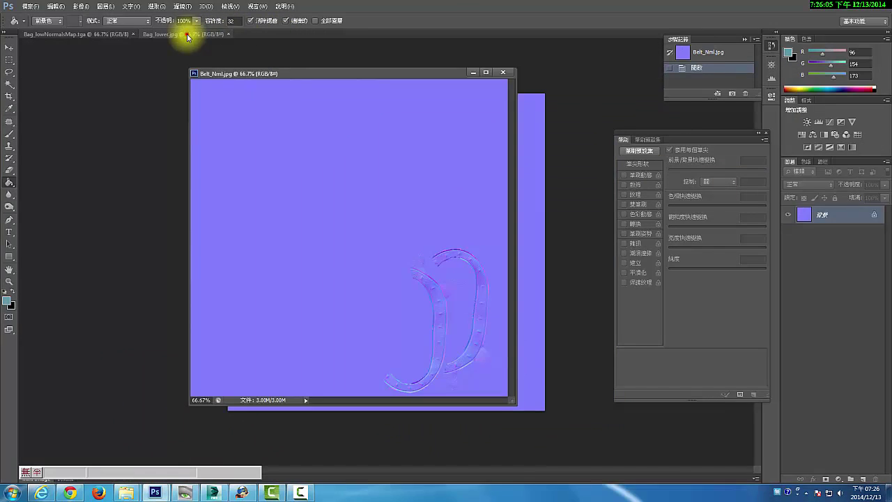
mouse_move(183, 34)
mouse_down()
mouse_move(127, 48)
mouse_move(129, 108)
mouse_up()
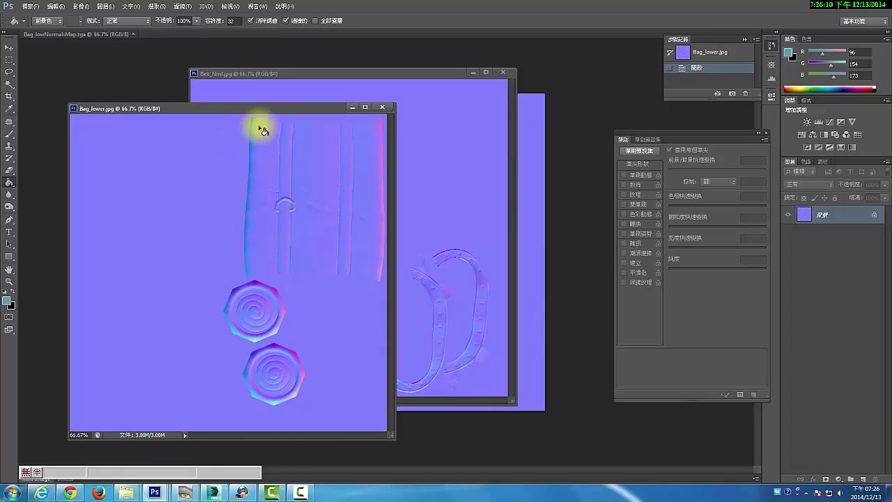
drag(265, 113, 593, 137)
mouse_move(309, 74)
mouse_down()
mouse_move(409, 221)
mouse_move(112, 126)
mouse_up()
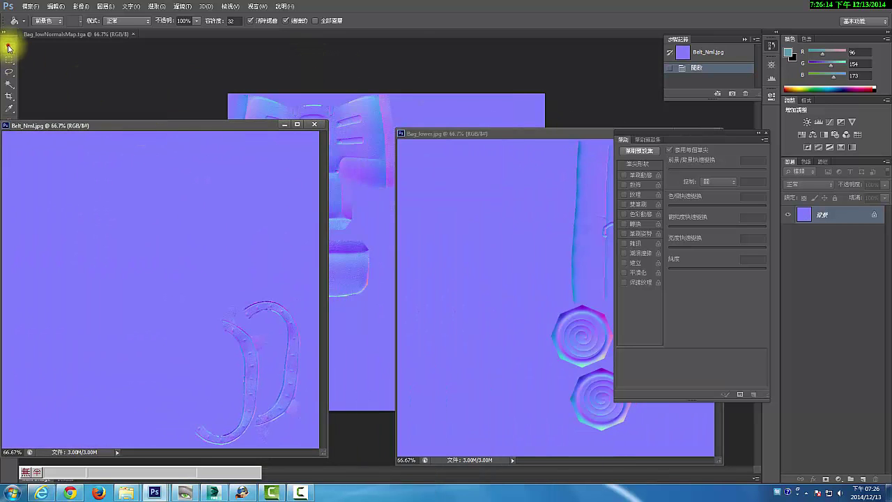
Step: Copy the belt and lower-bag normal maps into Bag_lowNormalsMap, closing both source documents
click(9, 47)
mouse_move(219, 205)
mouse_down()
mouse_move(391, 154)
mouse_move(358, 175)
mouse_up()
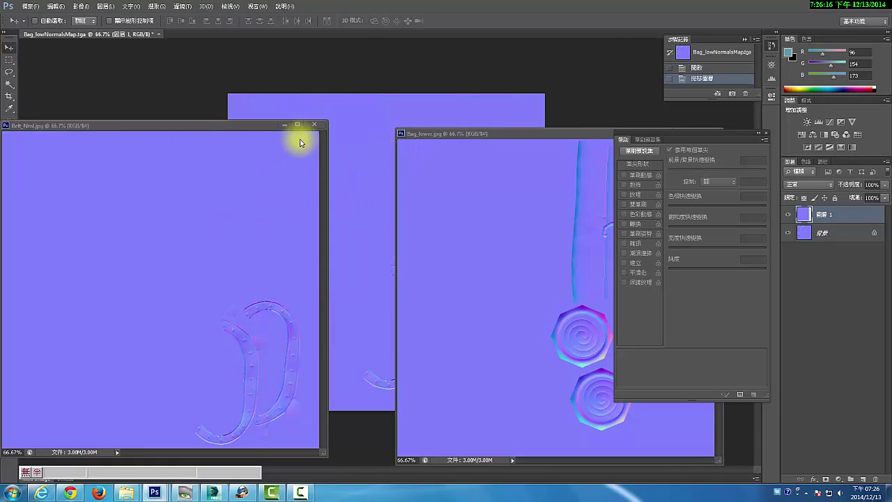
click(315, 127)
mouse_move(435, 133)
mouse_down()
mouse_move(146, 137)
mouse_move(112, 151)
mouse_up()
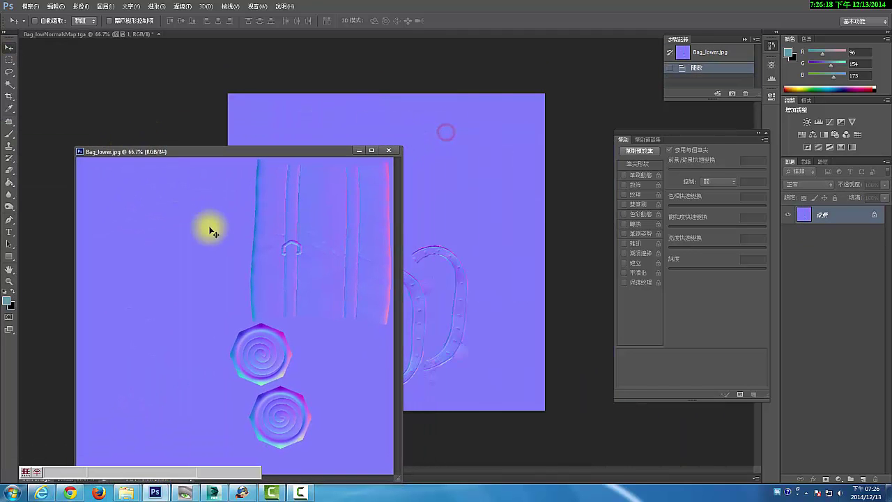
drag(256, 230, 434, 156)
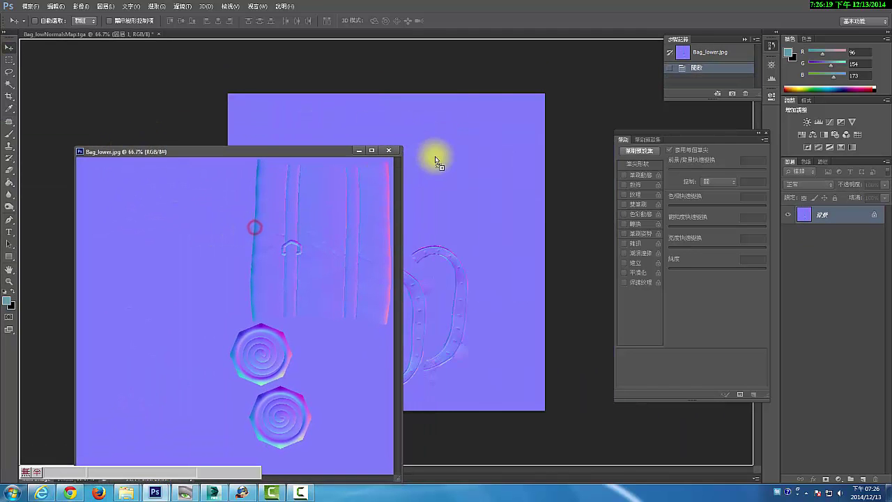
click(392, 152)
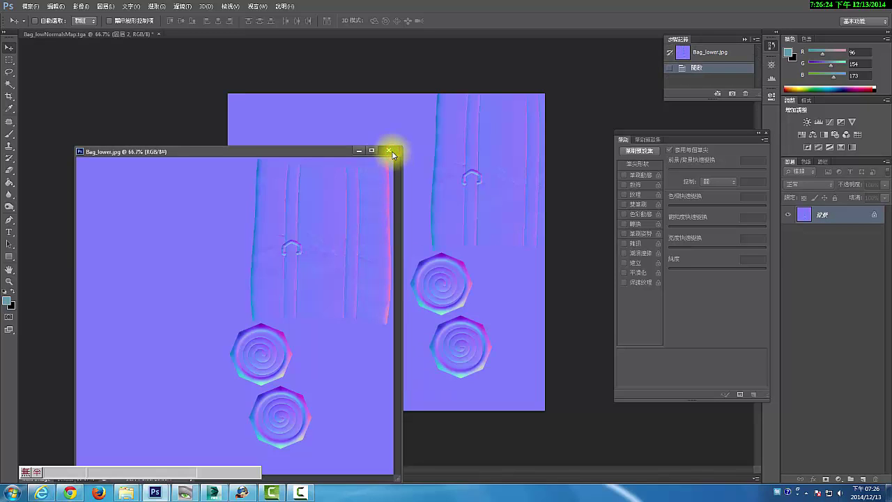
click(390, 151)
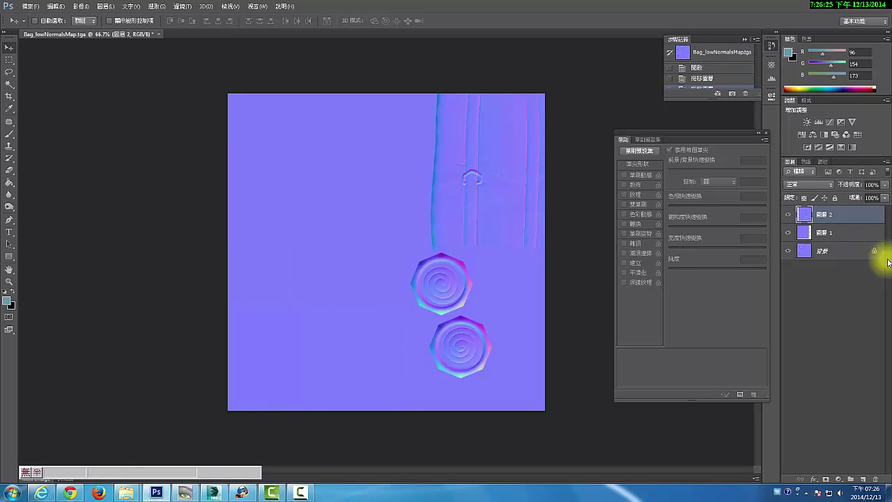
Step: Toggle layer visibility and reposition the lower-bag and belt layers on the canvas
click(788, 252)
click(788, 233)
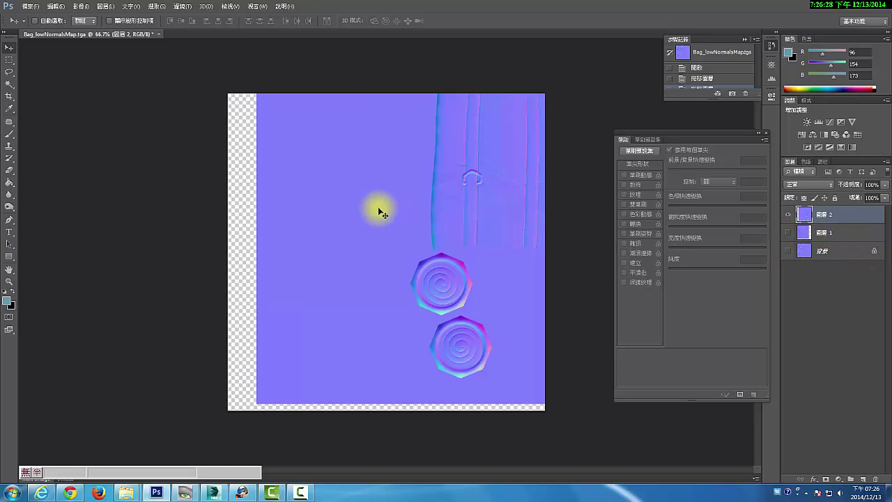
drag(379, 209, 347, 200)
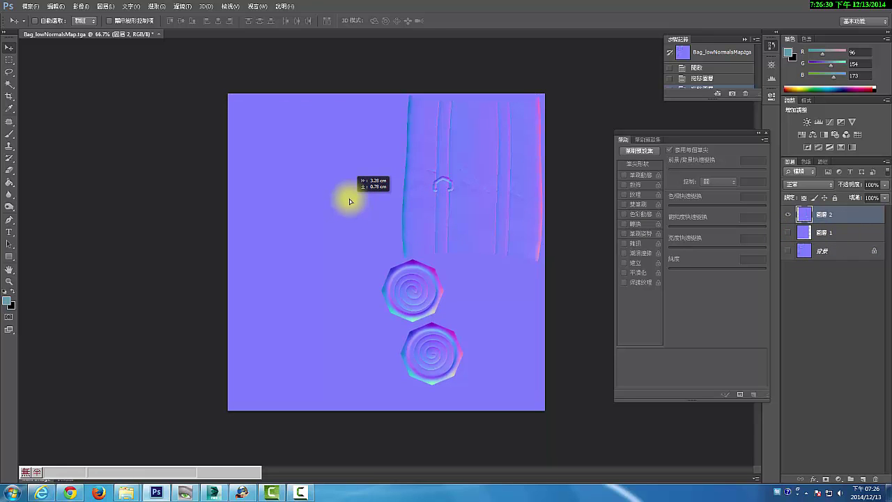
click(789, 215)
click(788, 233)
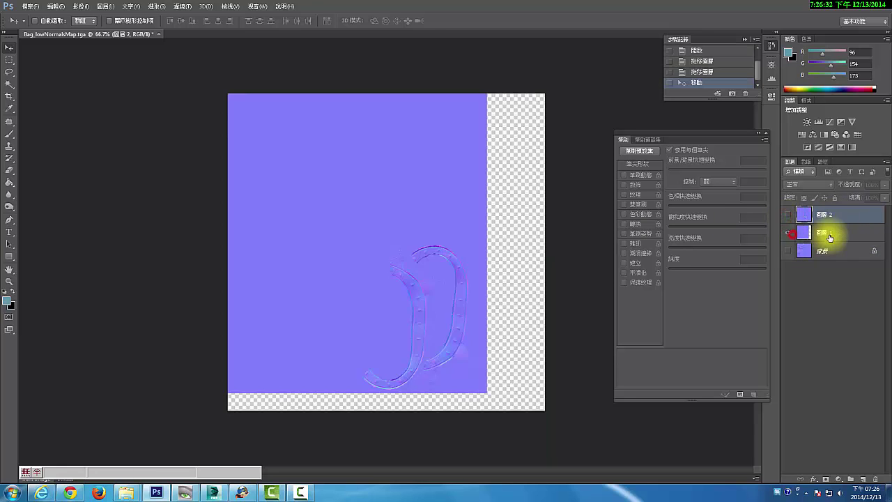
click(826, 233)
drag(370, 230, 432, 245)
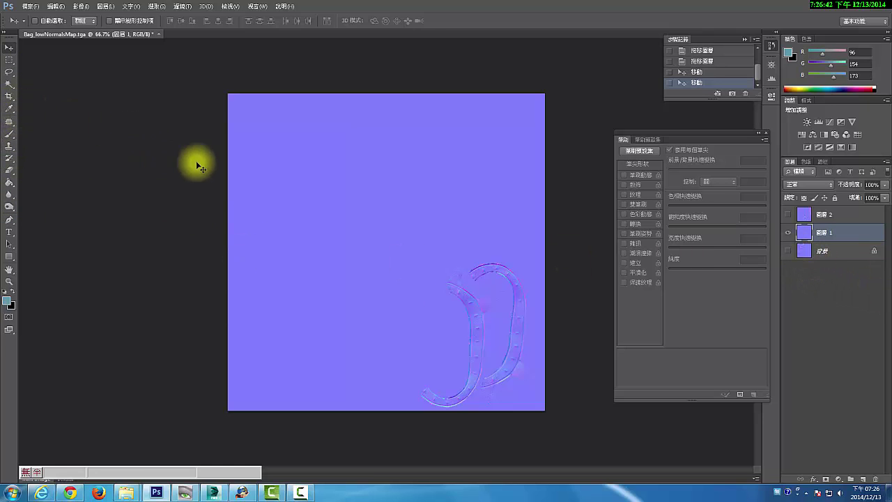
Step: Give Layer 1 a white layer mask, undoing a trial clipping mask, and set black as foreground
right_click(838, 236)
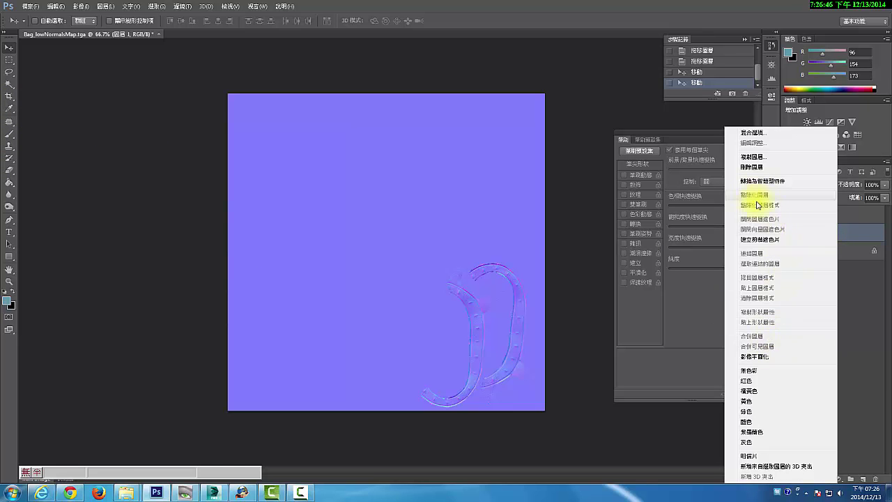
click(774, 240)
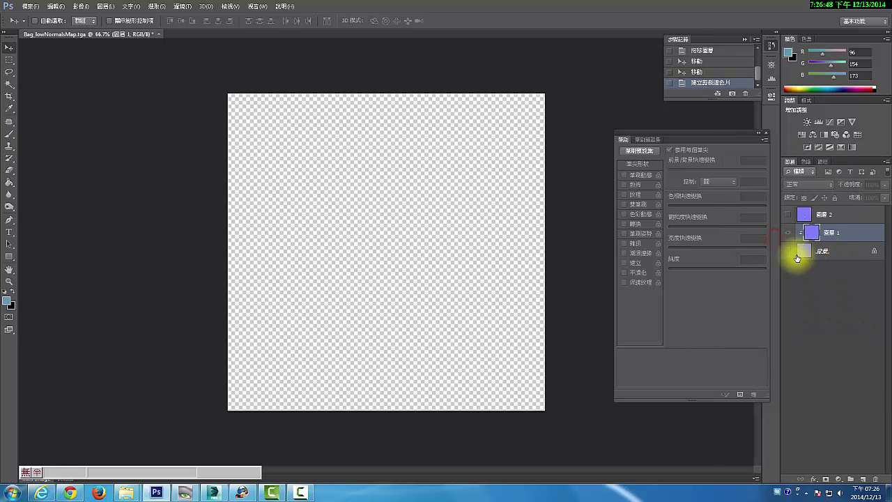
key(ctrl+z)
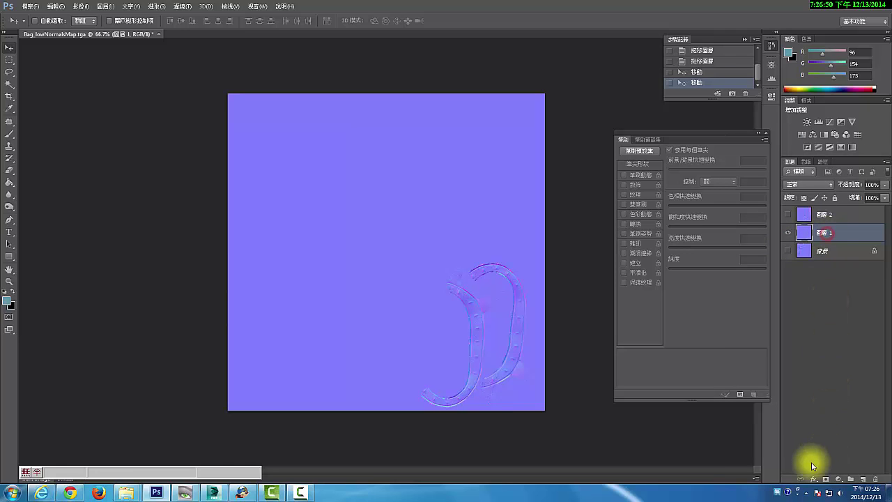
click(825, 480)
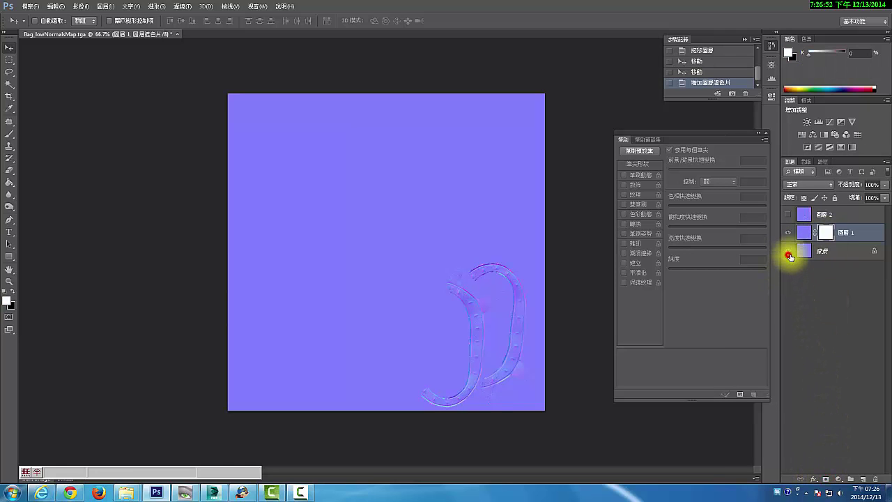
click(13, 292)
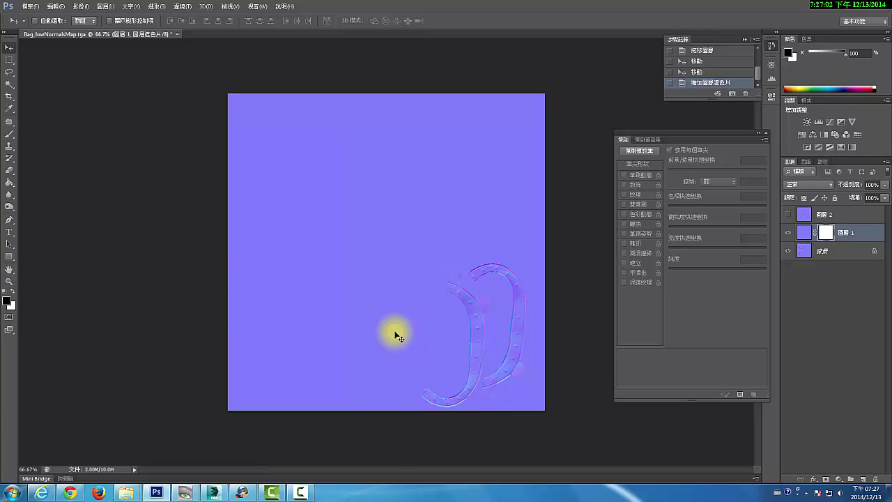
Step: With an enlarged brush, paint Layer 1's mask black over the left side, then show and select Layer 2
key(b)
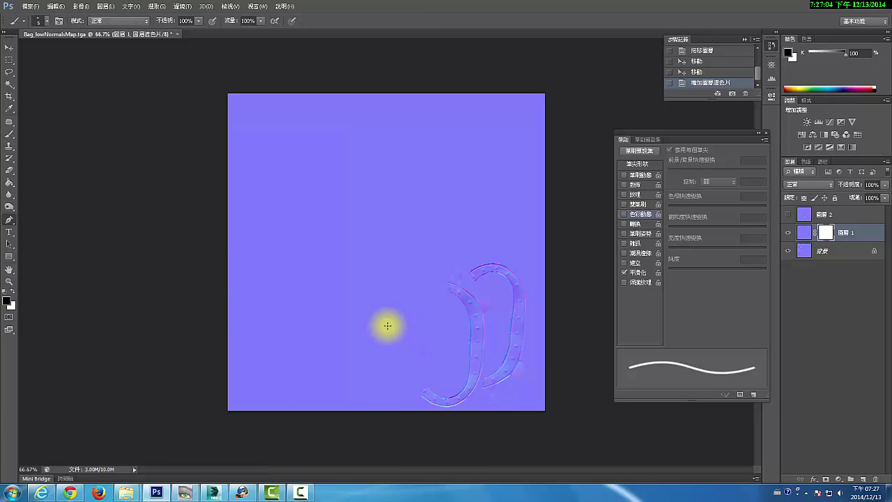
key(p)
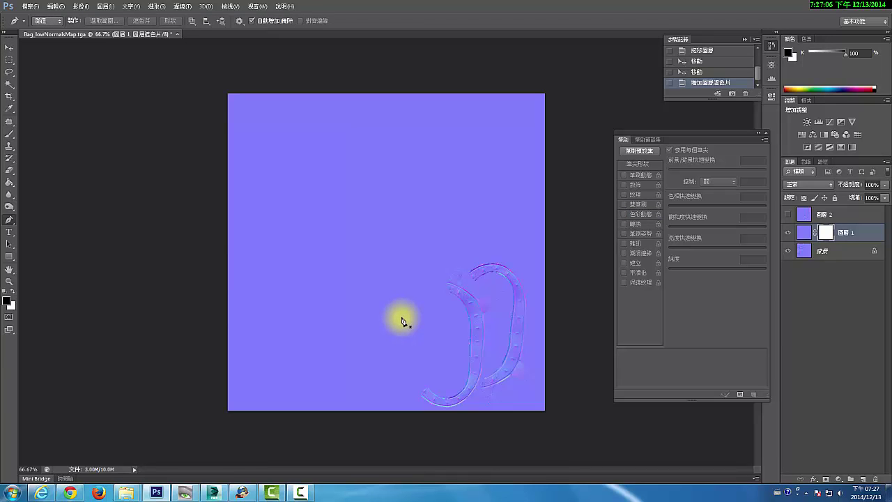
key(b)
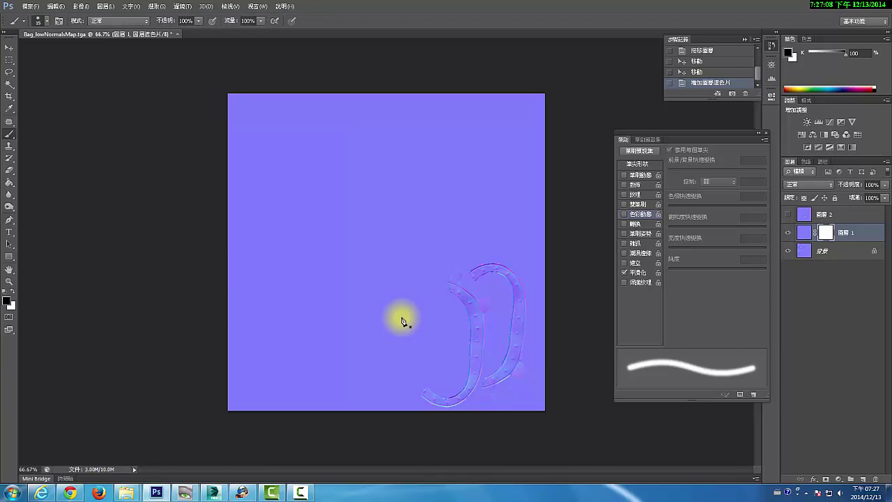
key(bracketright)
key(bracketright)
key(bracketright)
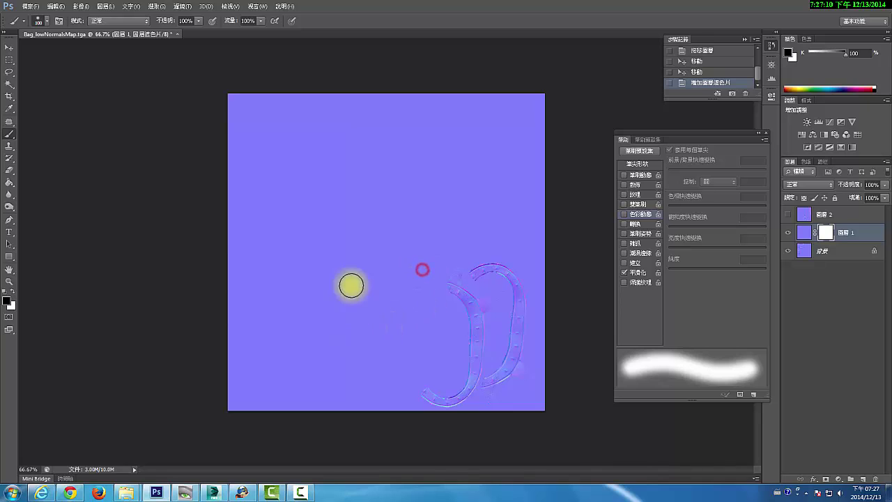
mouse_move(350, 285)
mouse_down()
mouse_move(277, 297)
mouse_move(384, 294)
mouse_move(251, 255)
mouse_move(249, 140)
mouse_move(235, 80)
mouse_move(258, 97)
mouse_move(309, 82)
mouse_move(338, 68)
mouse_move(380, 21)
mouse_move(388, 72)
mouse_move(365, 233)
mouse_up()
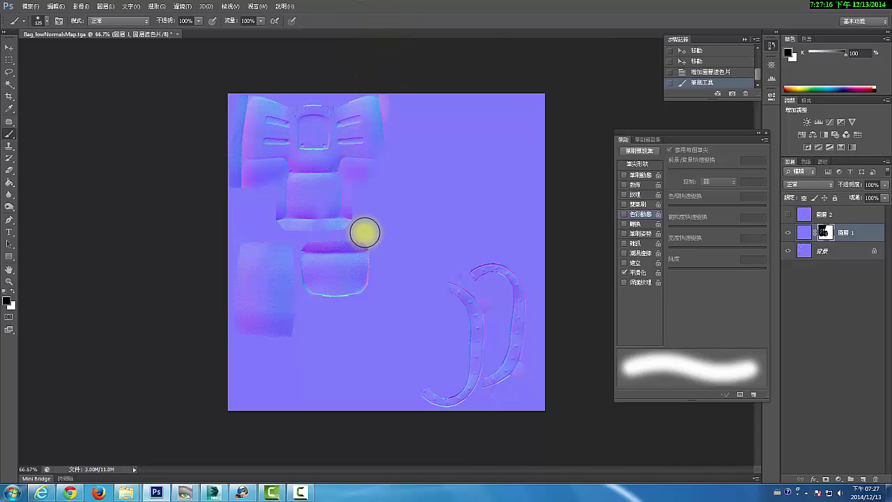
key(bracketright)
key(bracketright)
key(bracketright)
mouse_move(246, 143)
mouse_down()
mouse_move(384, 119)
mouse_move(534, 123)
mouse_move(470, 142)
mouse_up()
key(bracketright)
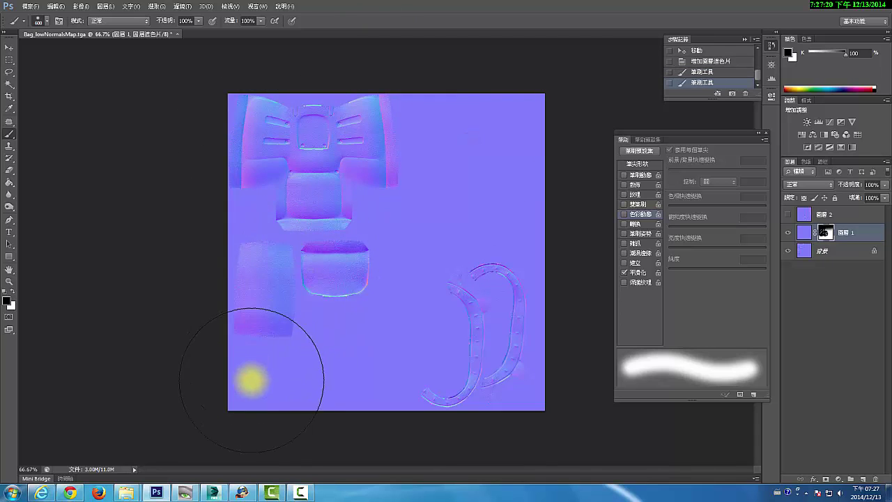
drag(350, 238, 398, 135)
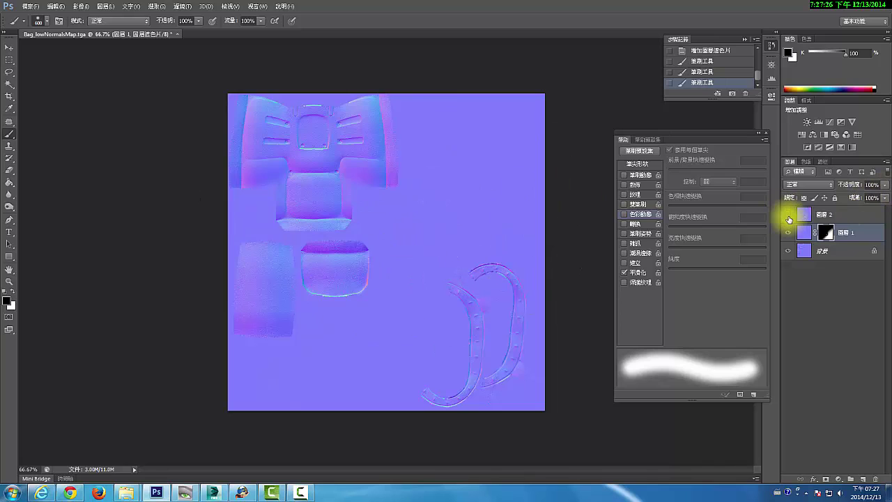
click(789, 219)
click(831, 216)
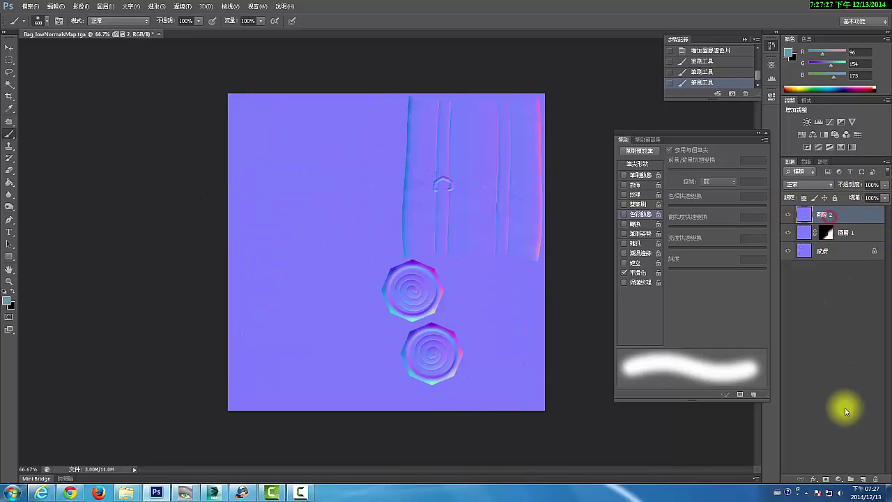
Step: Add a mask to Layer 2, paint its upper left, and switch to a smaller hard round brush
click(826, 481)
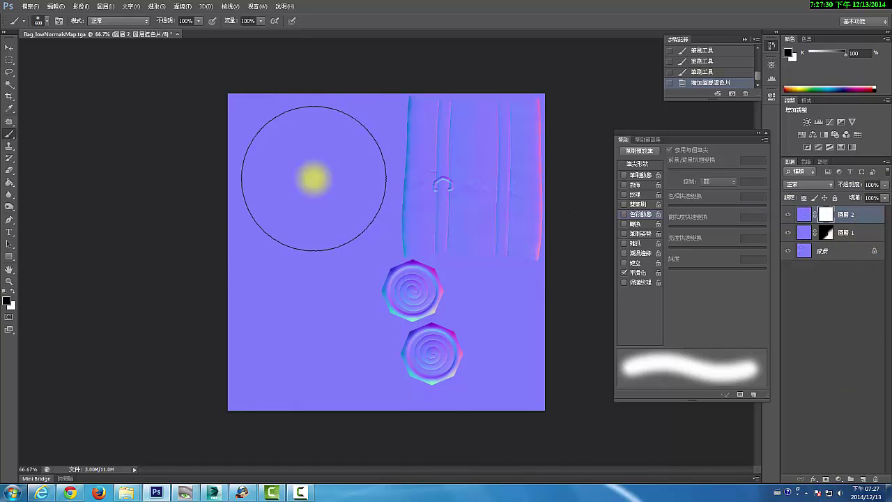
mouse_move(309, 175)
mouse_down()
mouse_move(249, 149)
mouse_move(240, 388)
mouse_up()
drag(210, 21, 315, 97)
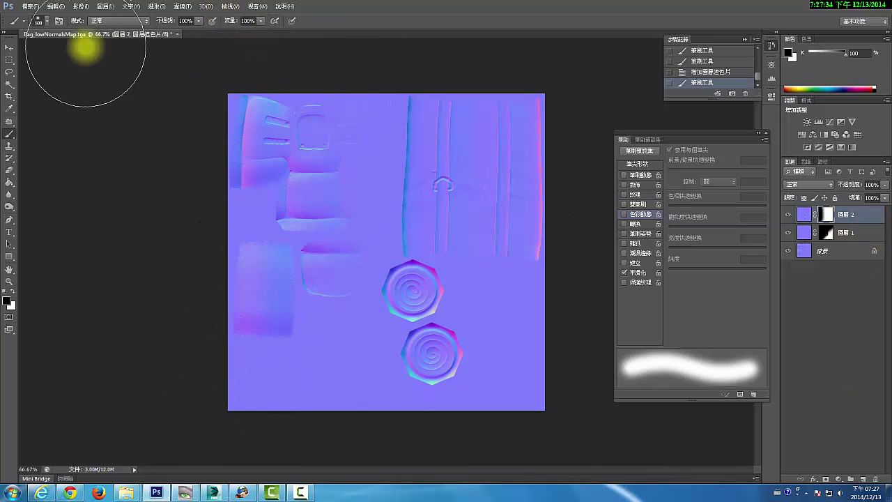
click(39, 21)
click(71, 92)
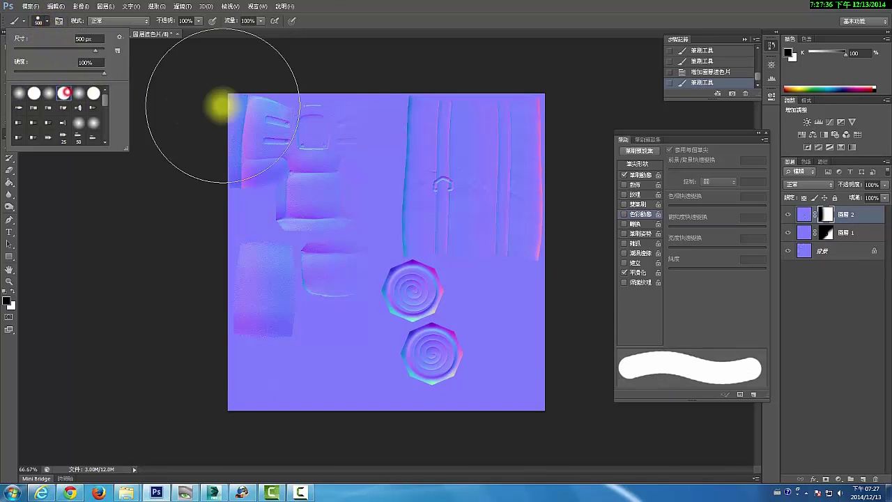
drag(322, 102, 326, 126)
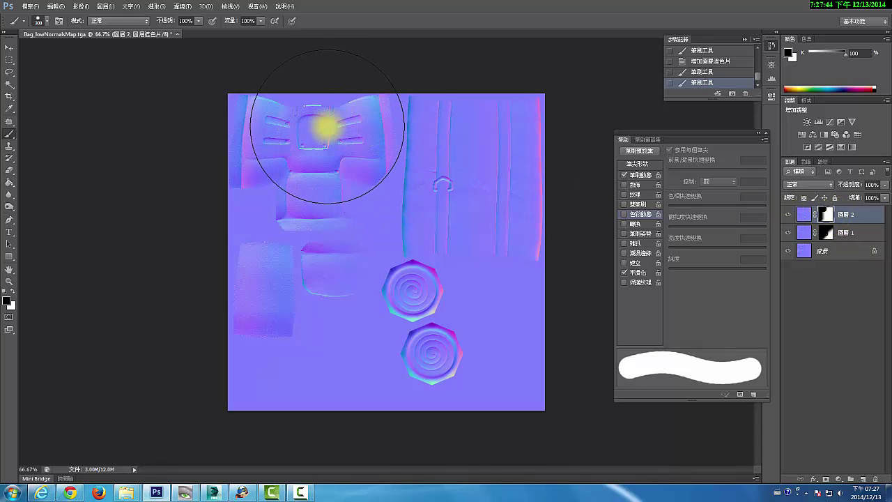
key(bracketleft)
key(bracketleft)
key(bracketleft)
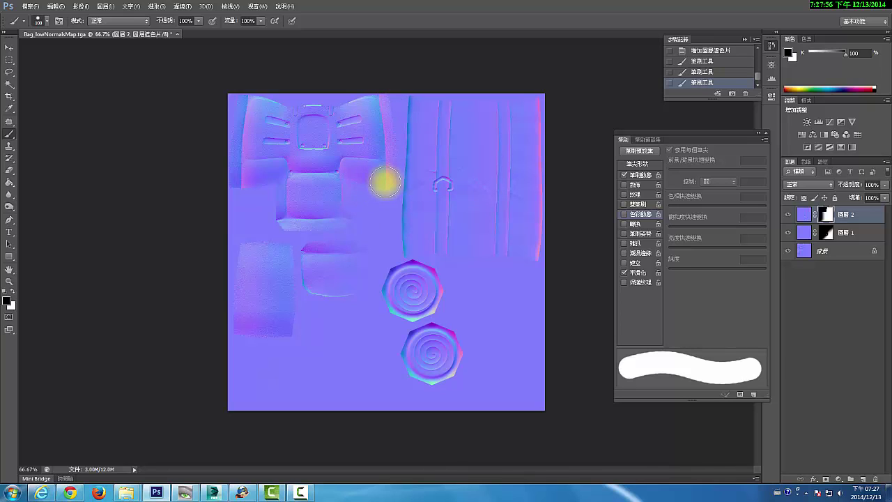
Step: Paint Layer 2's mask to reveal the bag panels, lower panel and the curved straps at bottom right
drag(378, 86, 378, 185)
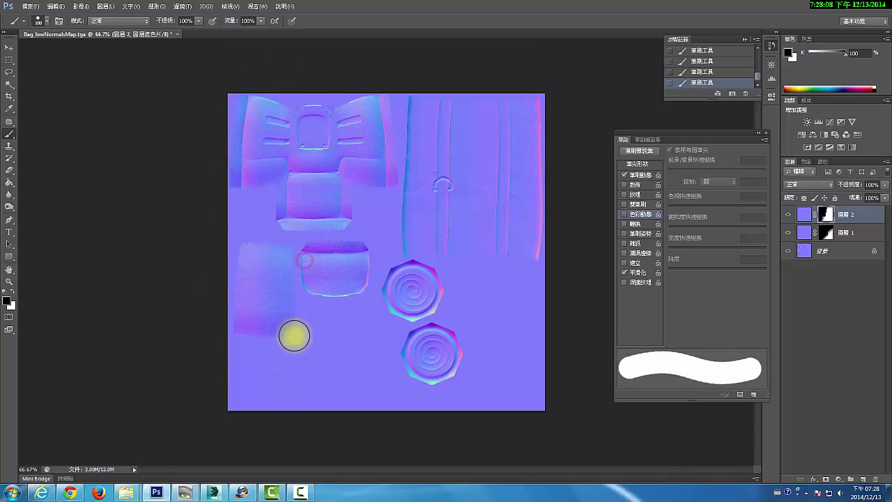
click(325, 275)
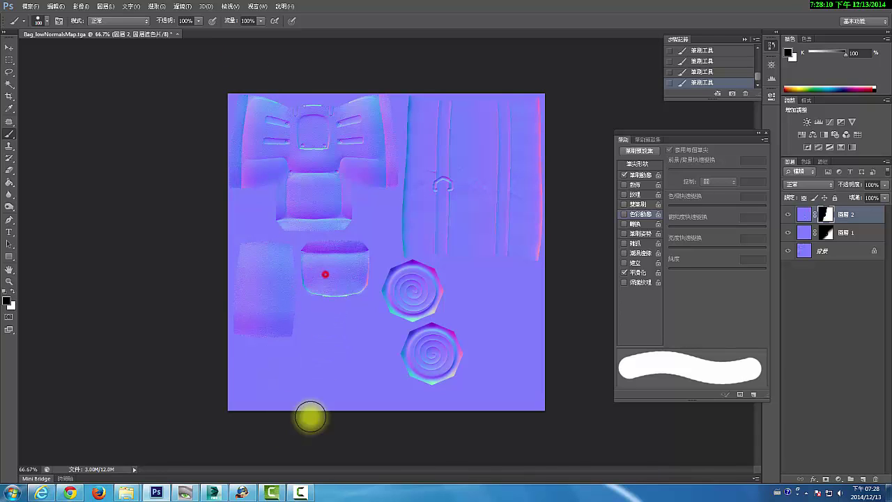
click(231, 97)
click(278, 177)
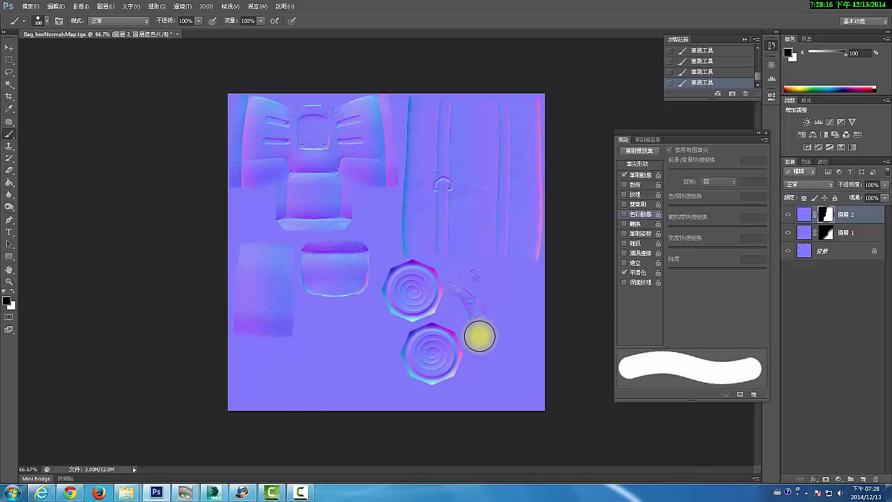
mouse_move(479, 370)
mouse_down()
mouse_move(464, 412)
mouse_move(384, 406)
mouse_move(496, 390)
mouse_move(513, 409)
mouse_move(540, 364)
mouse_move(526, 313)
mouse_up()
drag(472, 277, 519, 290)
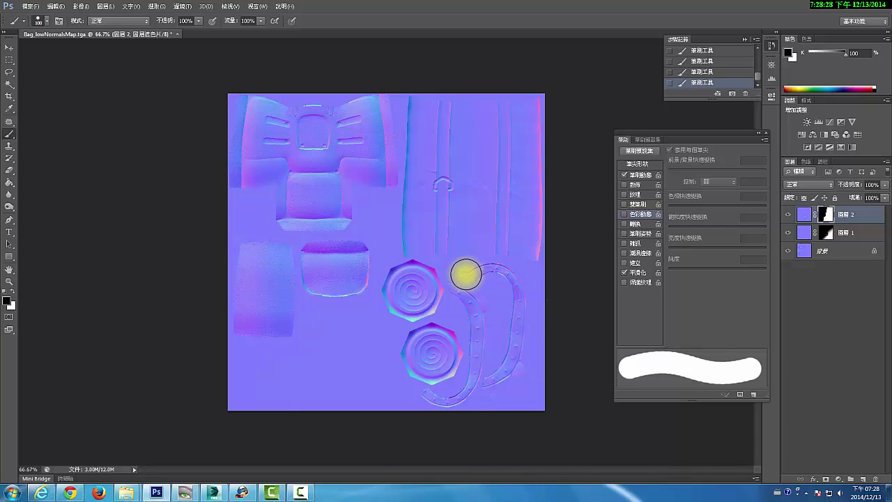
mouse_move(460, 274)
mouse_down()
mouse_move(500, 275)
mouse_move(532, 361)
mouse_up()
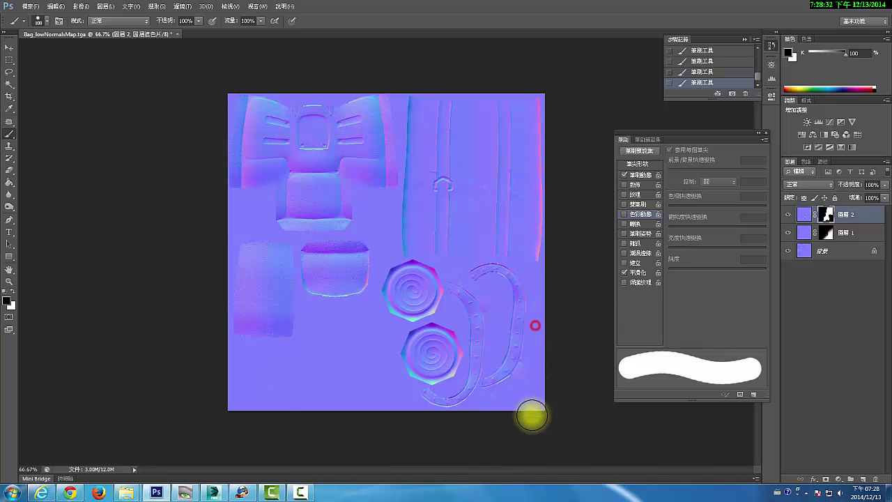
mouse_move(473, 381)
mouse_down()
mouse_move(454, 398)
mouse_move(496, 339)
mouse_move(469, 301)
mouse_up()
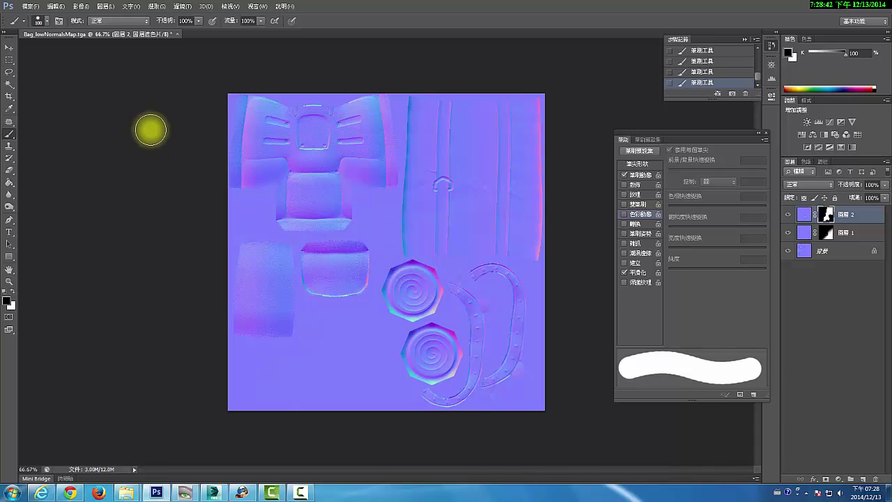
click(28, 6)
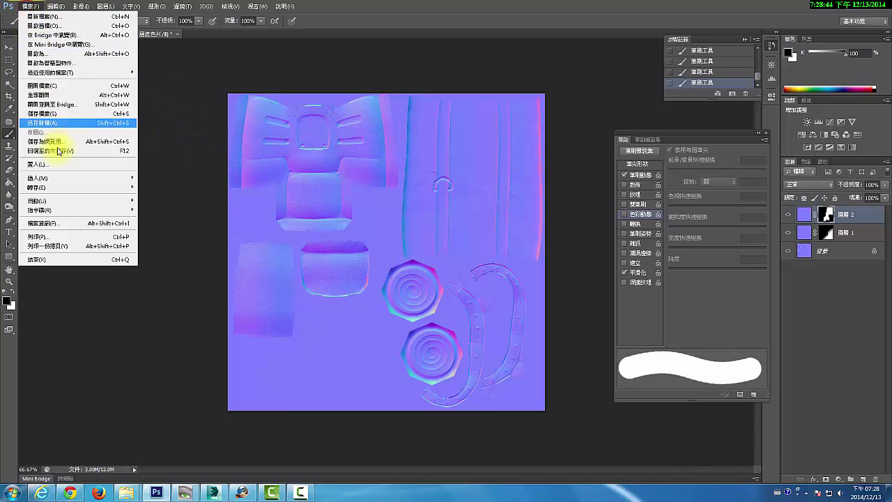
Step: Save the combined normal map as a JPEG named Backbag_Nrml, accepting the default quality
click(46, 124)
text(Backbag_Nml)
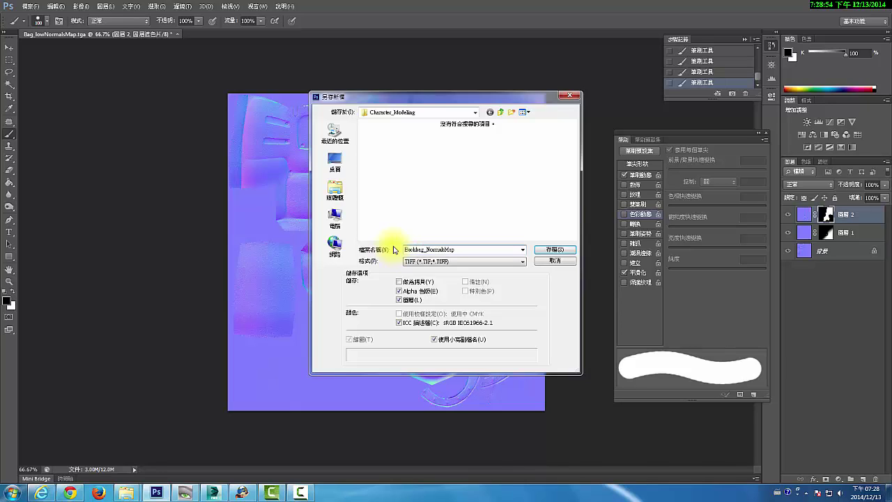
click(454, 266)
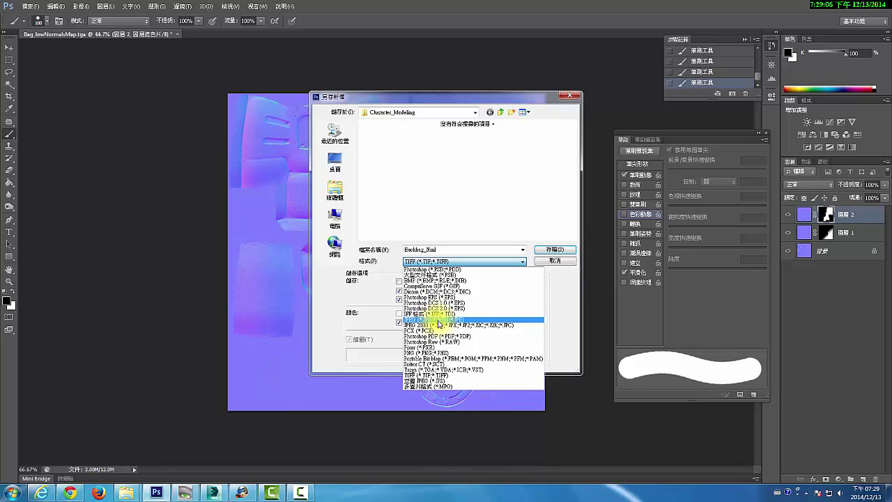
click(440, 319)
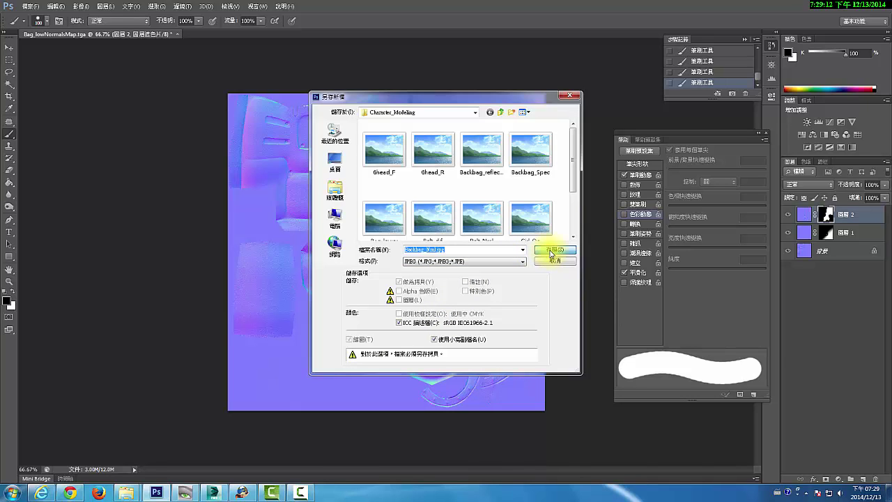
click(551, 252)
click(506, 137)
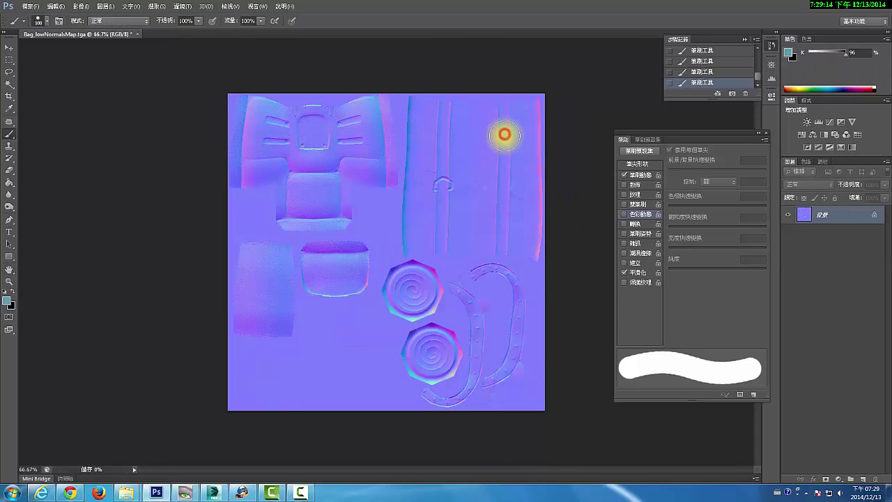
Step: Close Bag_lowNormalsMap.tga without saving changes and bring up the Open dialog
click(176, 35)
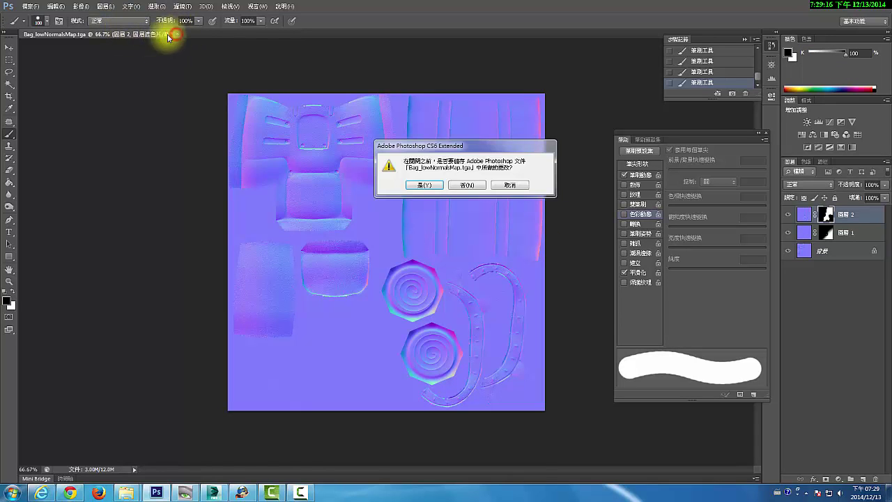
click(466, 185)
click(31, 6)
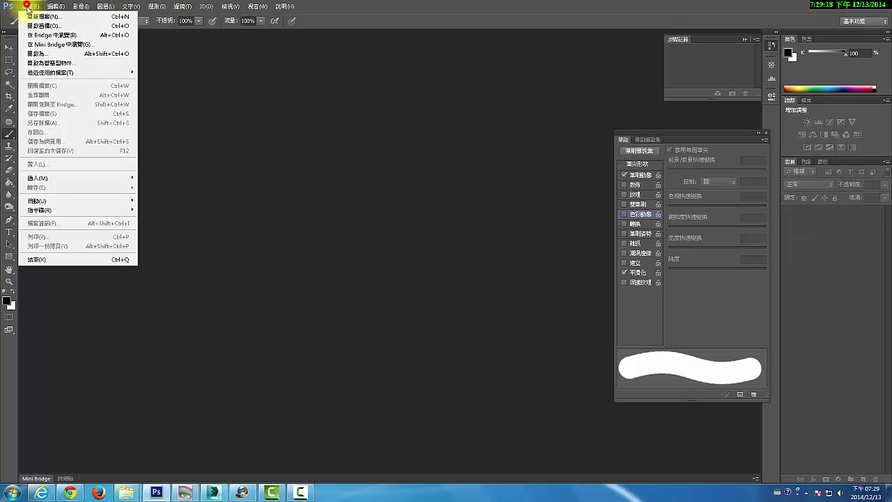
click(38, 26)
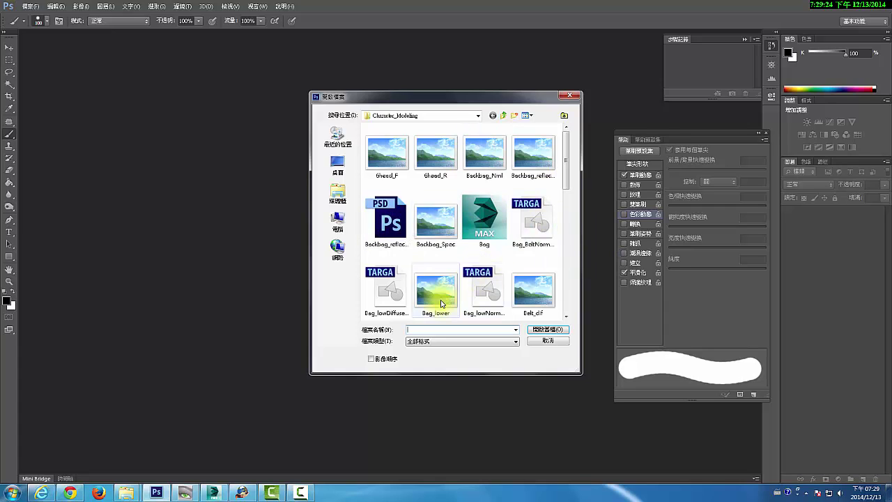
Step: Open Bag_lowDiffuseMap.tga and Belt_dif.jpg together from the Character_Modeling folder
click(394, 300)
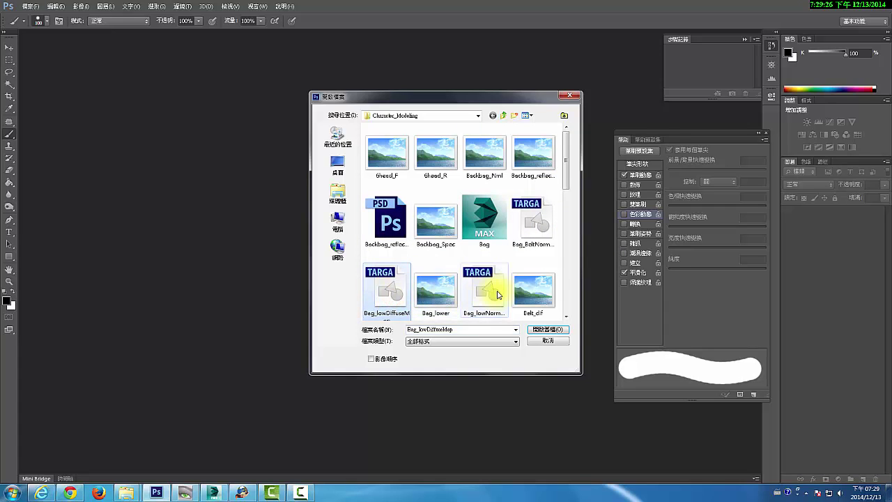
scroll(488, 289, down, 1)
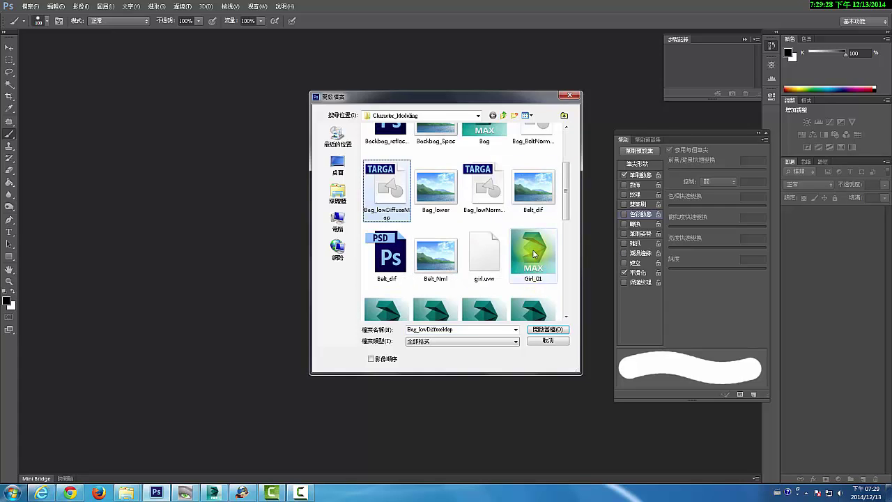
ctrl+click(528, 196)
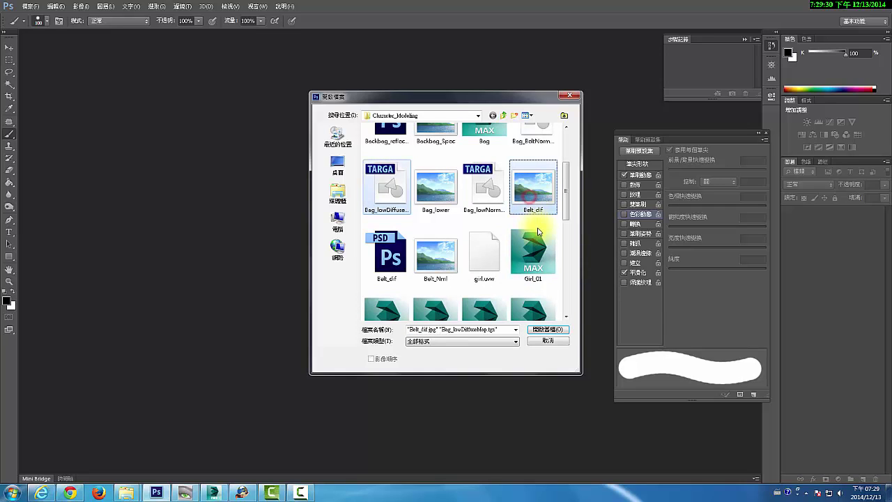
click(555, 330)
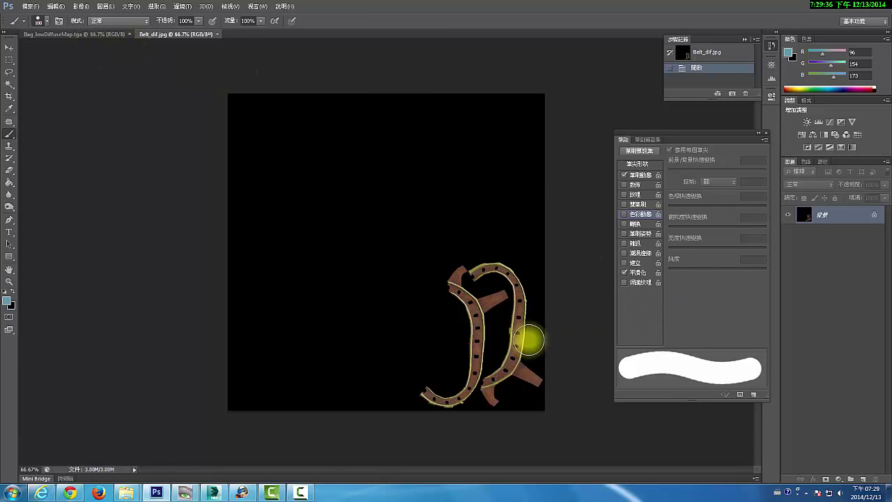
Step: Browse the Open dialog and reopen the Bag_lowNormalsMap image
click(30, 6)
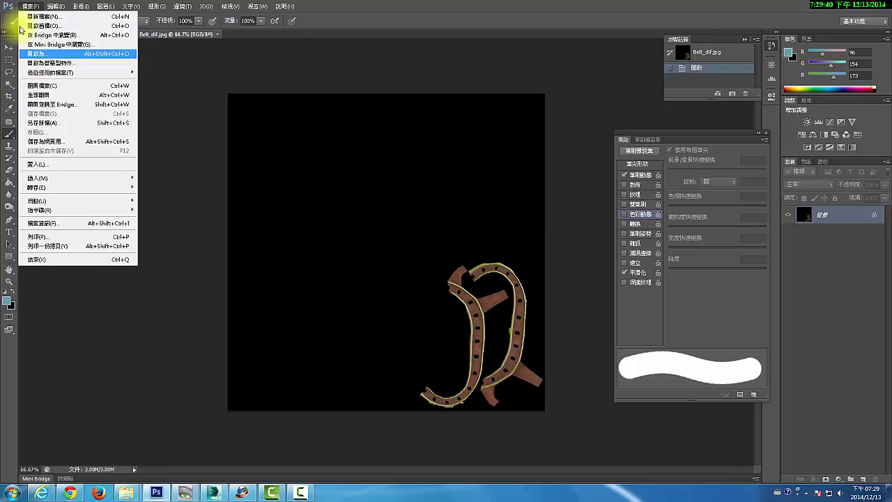
click(33, 26)
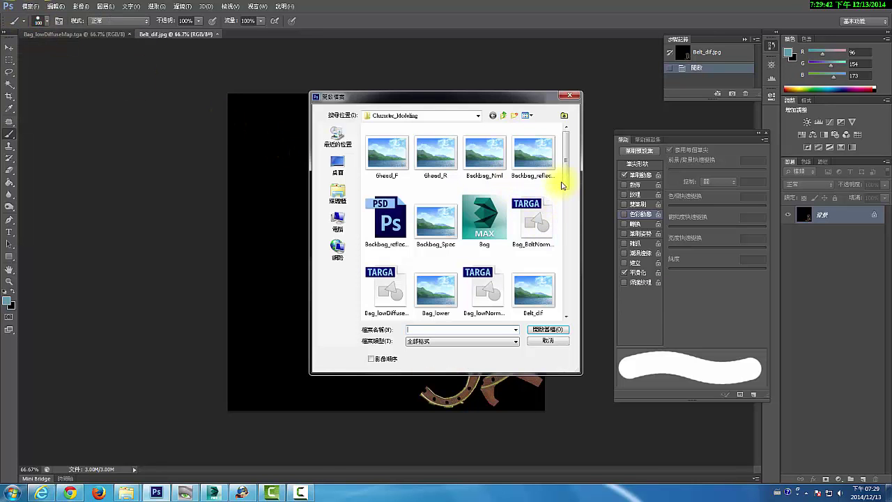
drag(567, 179, 569, 223)
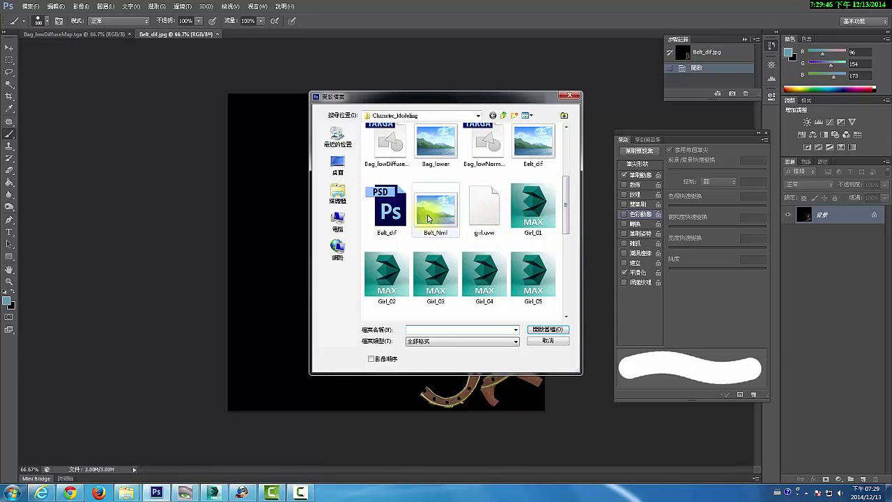
click(585, 223)
drag(566, 221, 565, 305)
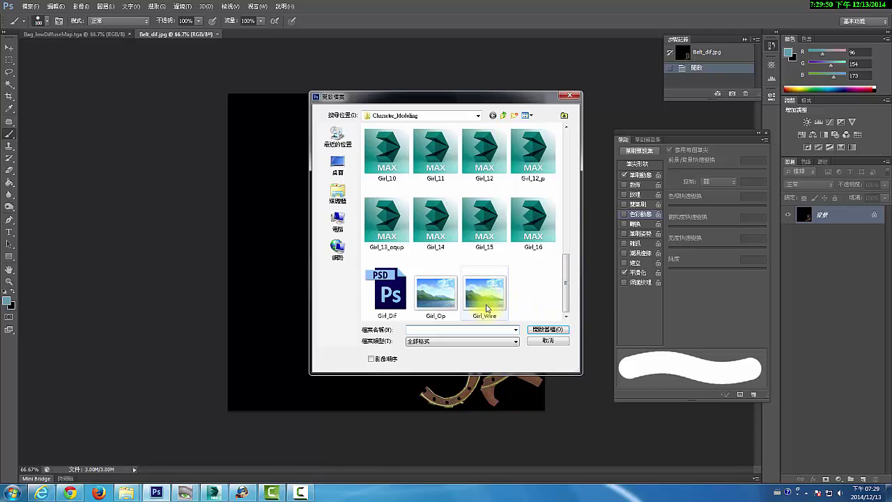
drag(565, 305, 573, 213)
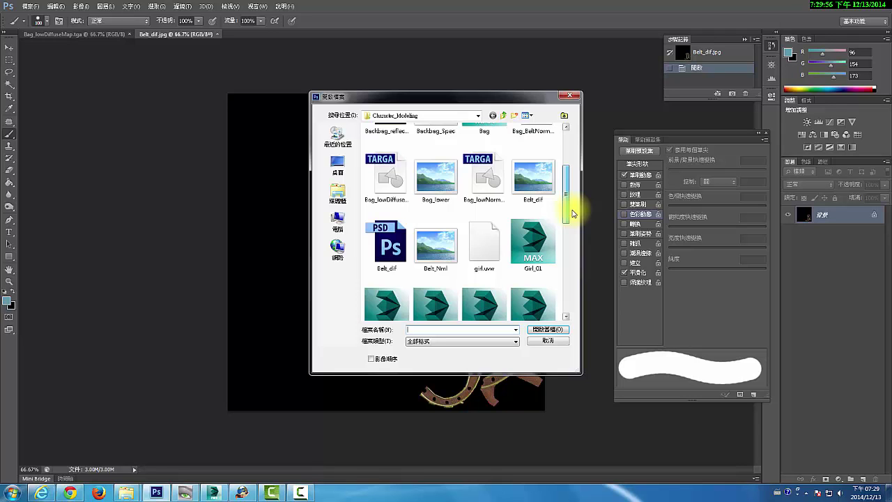
mouse_move(573, 214)
mouse_down()
mouse_move(572, 305)
mouse_move(578, 202)
mouse_up()
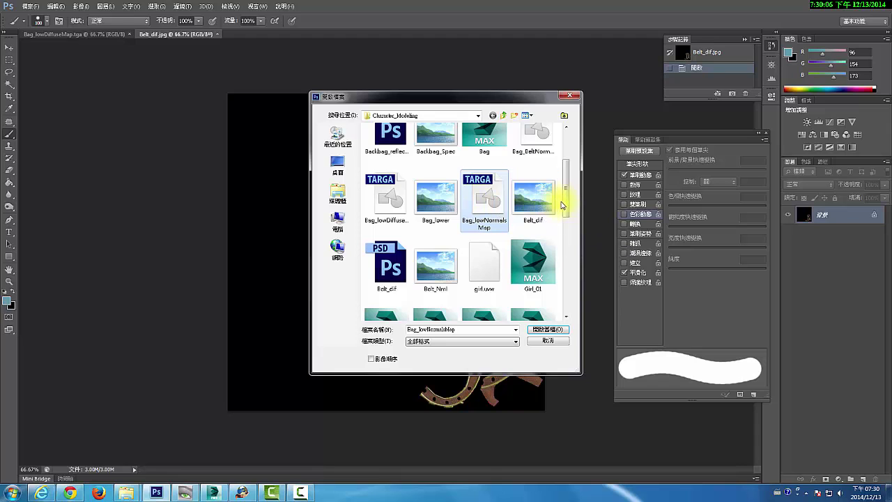
mouse_move(569, 204)
mouse_down()
mouse_move(569, 179)
mouse_move(570, 215)
mouse_up()
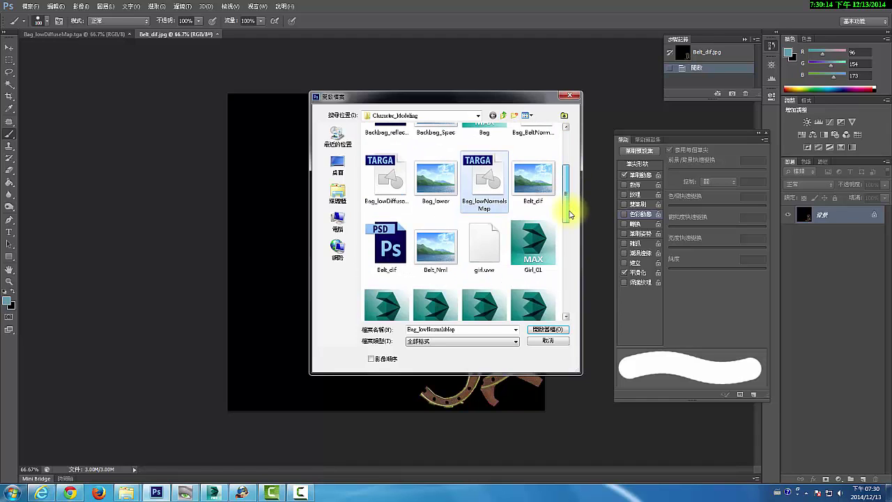
mouse_move(485, 180)
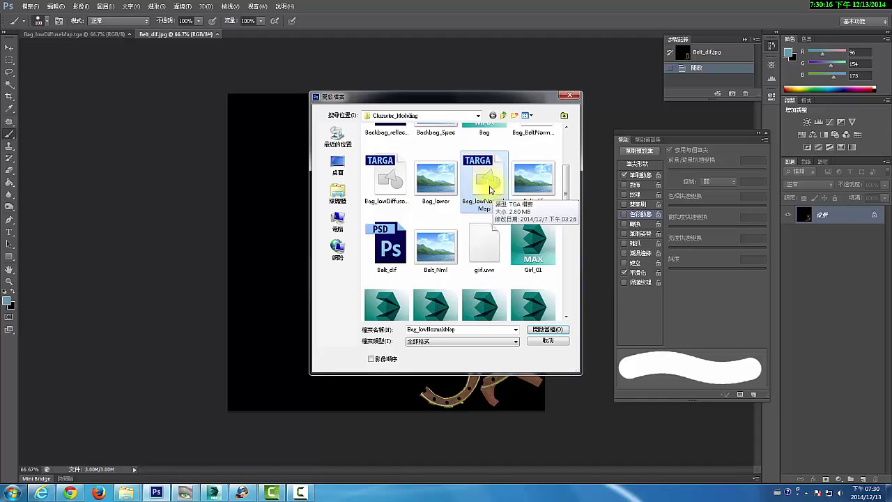
double_click(488, 184)
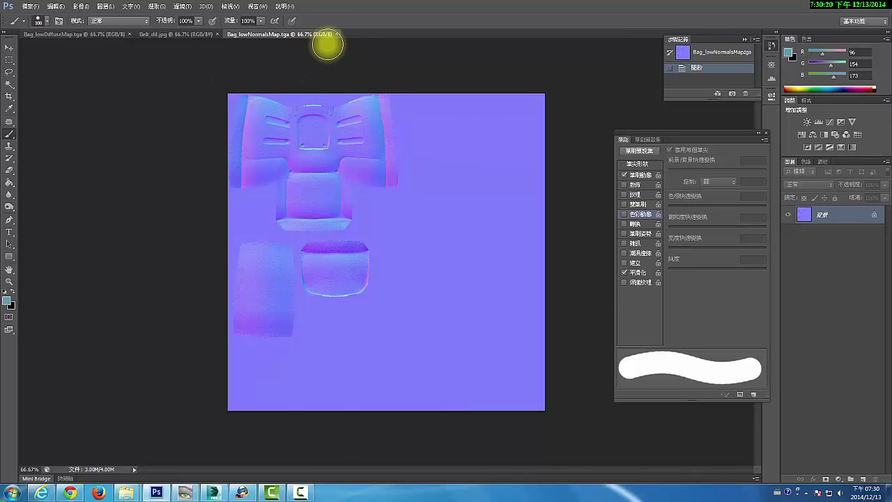
Step: Close Bag_lowNormalsMap and open the Bag_lower image instead
click(336, 35)
click(29, 6)
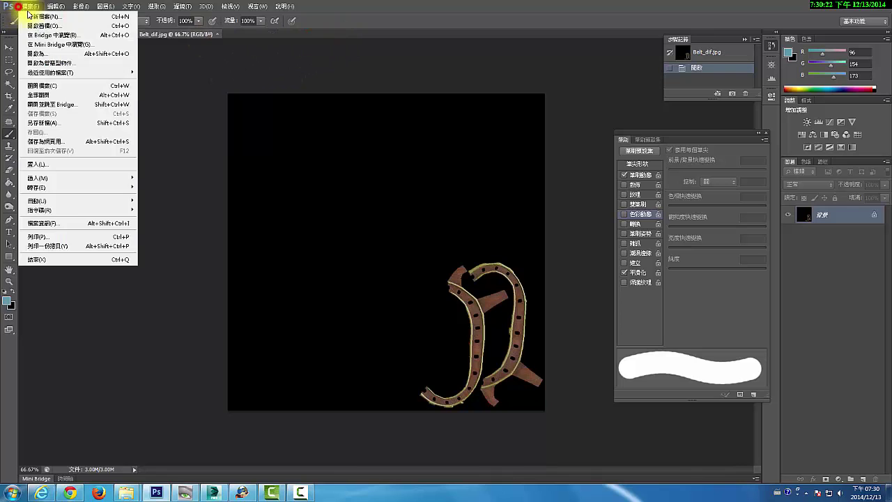
click(32, 26)
double_click(452, 297)
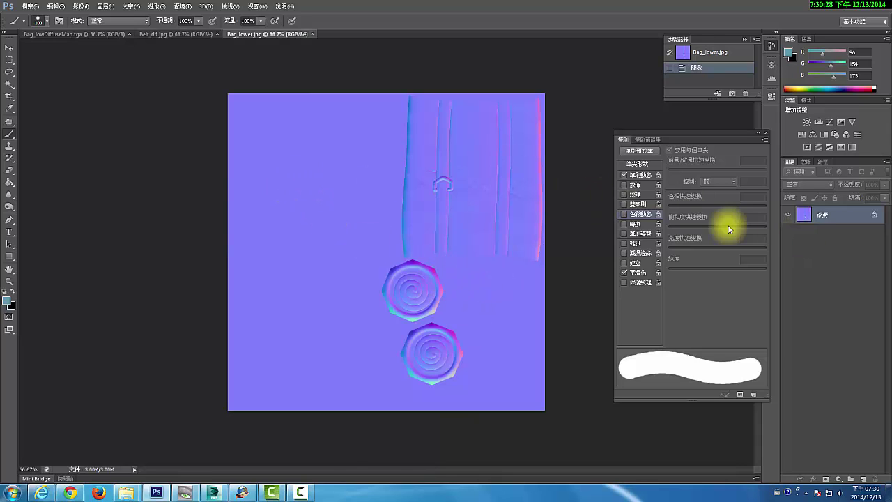
click(166, 39)
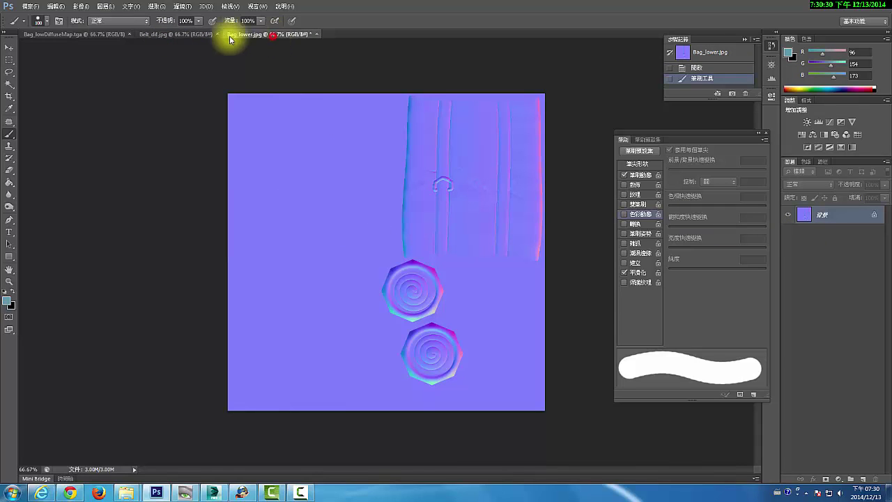
Step: Close Bag_lower.jpg without saving, leaving the Belt_dif texture showing
click(58, 37)
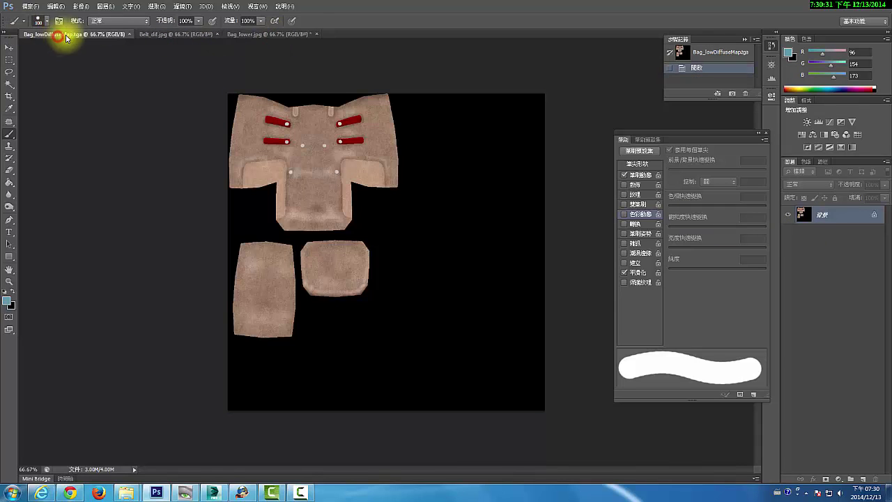
click(251, 34)
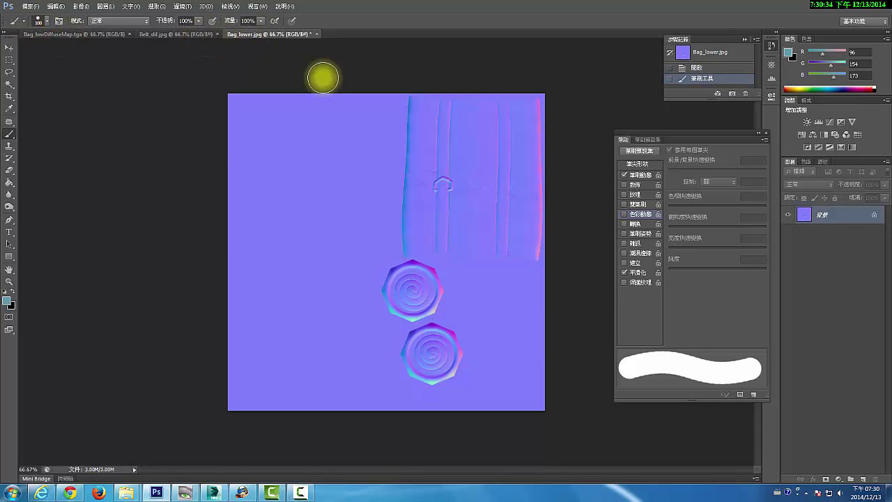
click(834, 218)
drag(834, 218, 869, 479)
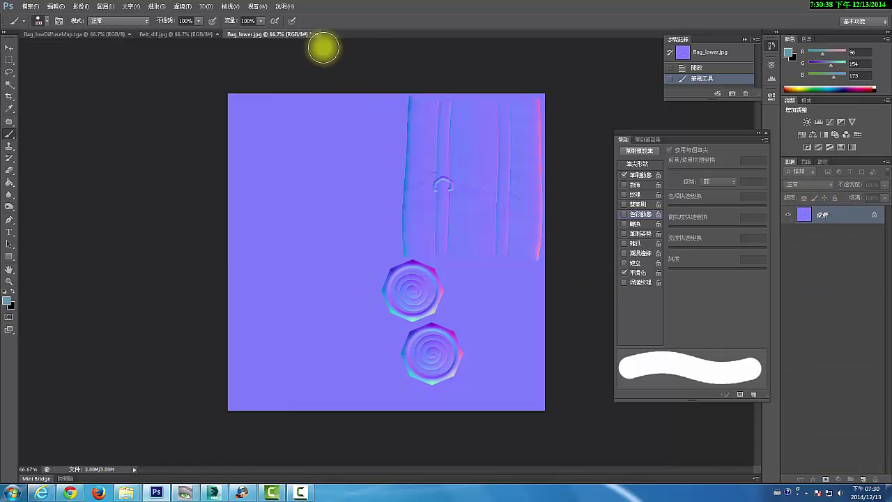
click(317, 33)
click(473, 186)
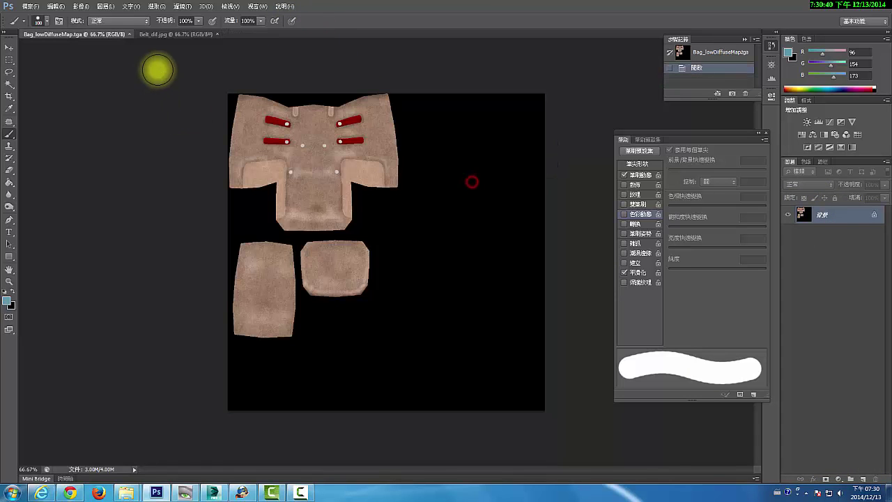
click(170, 33)
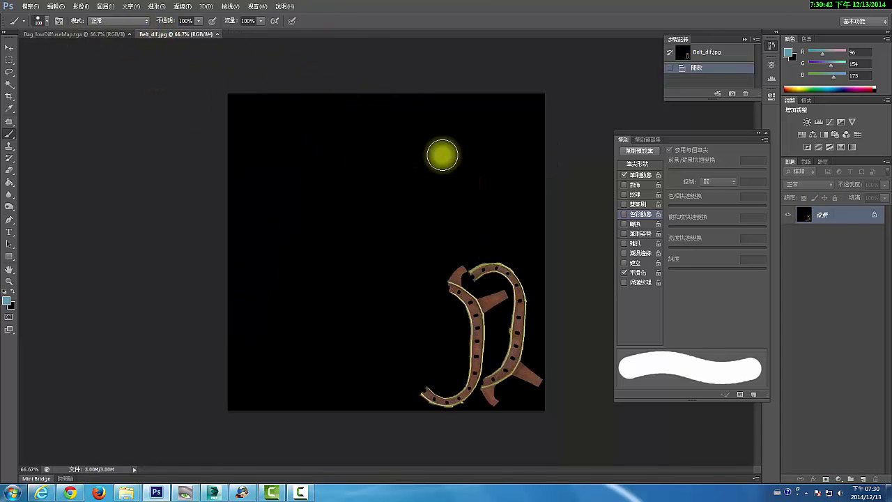
Step: Copy the Belt_dif image into Bag_lowDiffuseMap and place the straps in the lower right
drag(203, 40, 294, 86)
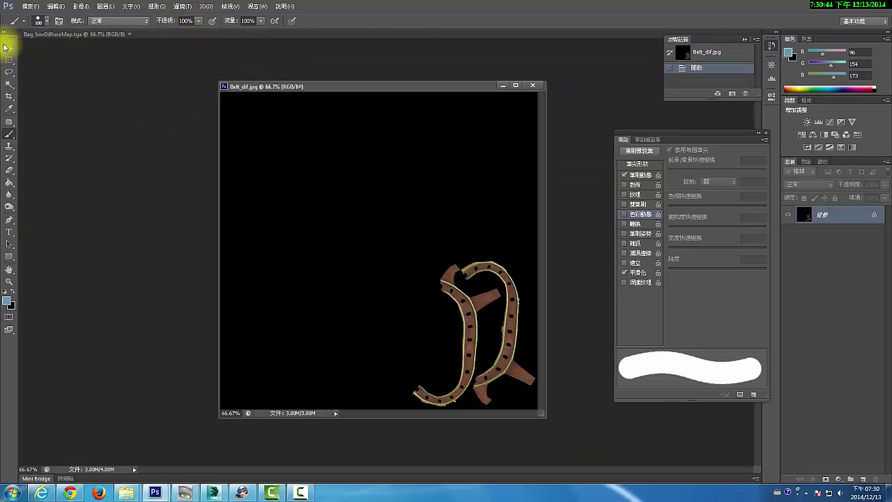
click(9, 47)
drag(365, 90, 203, 189)
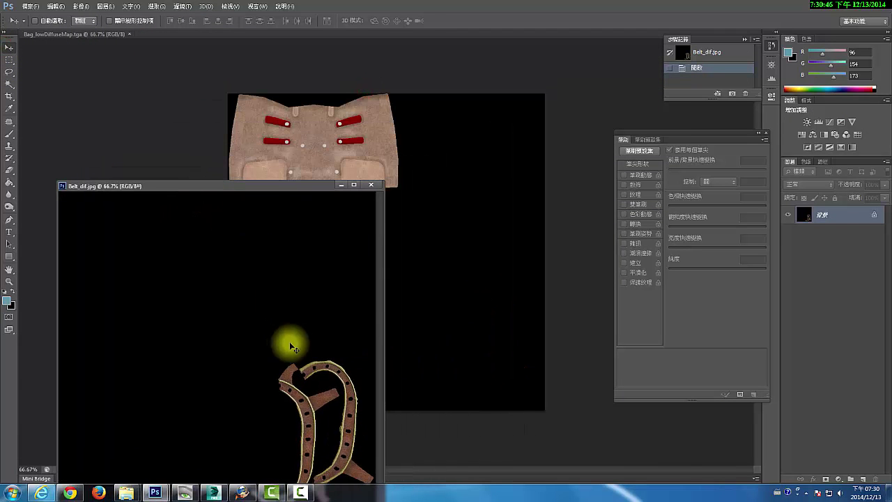
drag(289, 340, 420, 163)
click(372, 185)
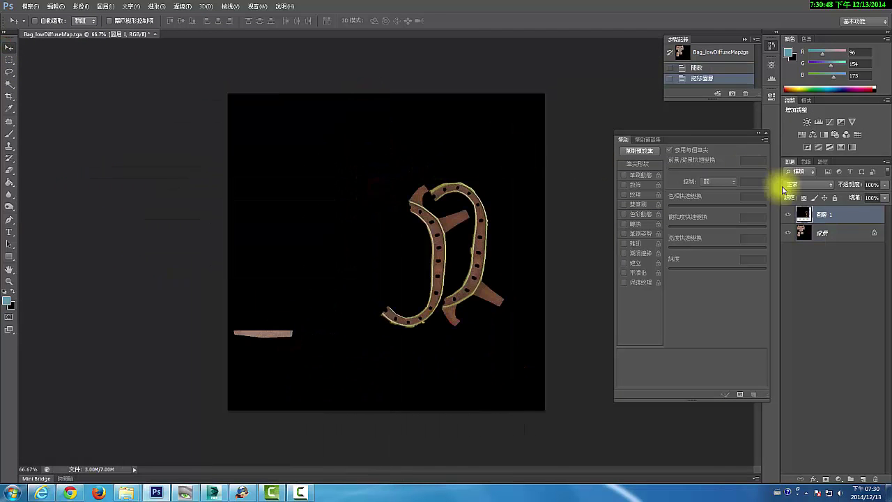
click(789, 232)
mouse_move(435, 277)
mouse_down()
mouse_move(445, 307)
mouse_move(446, 285)
mouse_up()
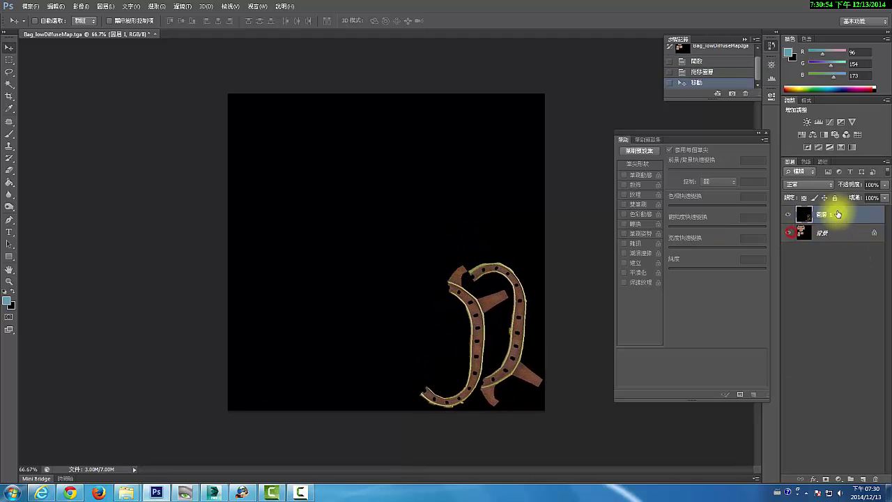
Step: Try Multiply and Color Dodge on the belt layer, return it to Normal, and add a layer mask
click(828, 185)
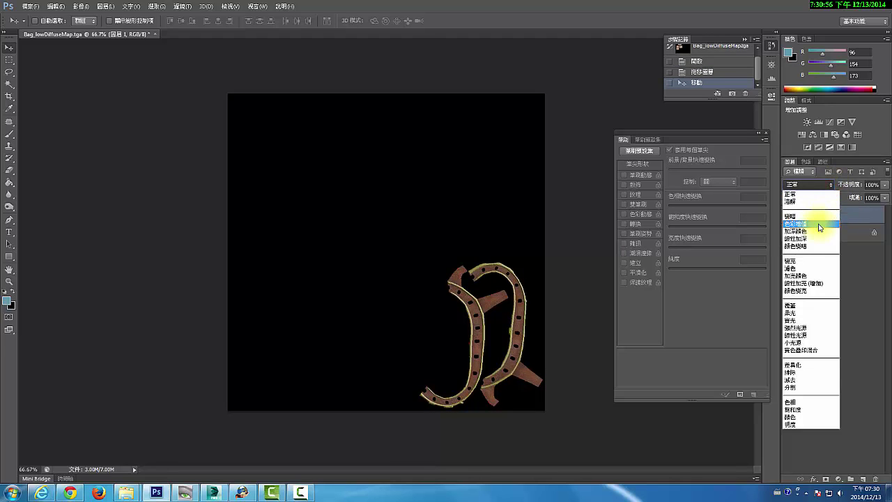
click(819, 224)
click(831, 185)
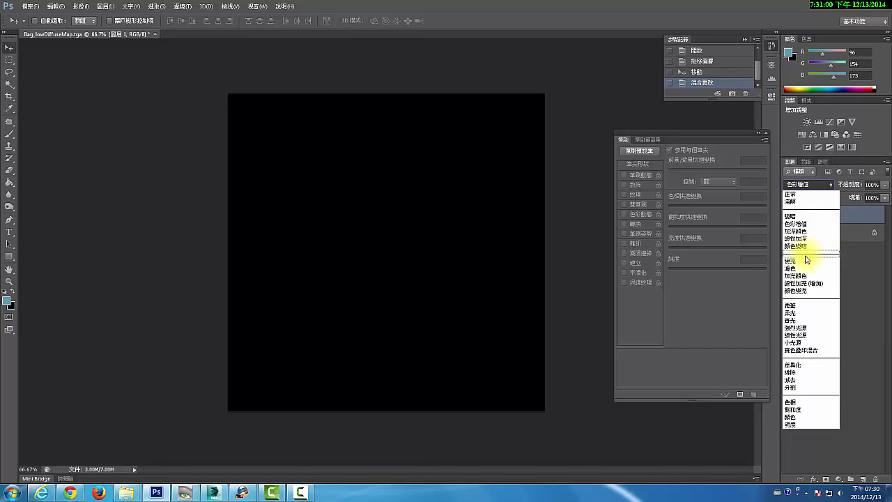
click(807, 282)
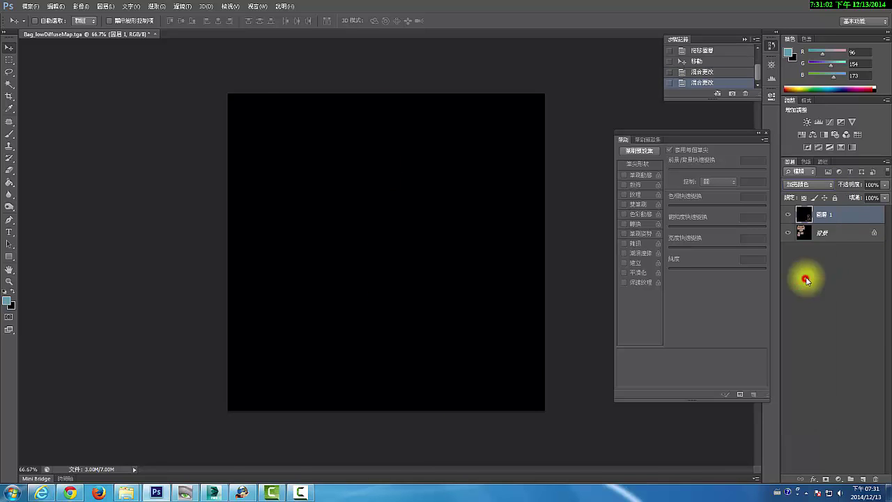
click(833, 186)
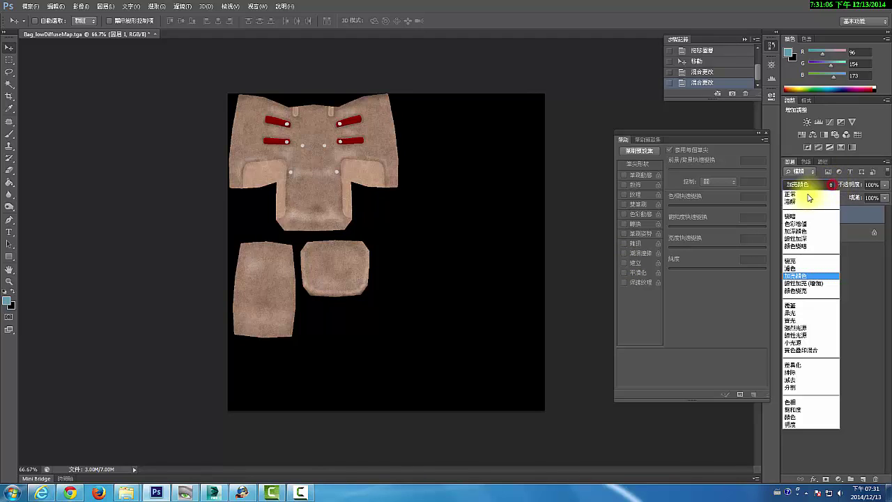
click(806, 195)
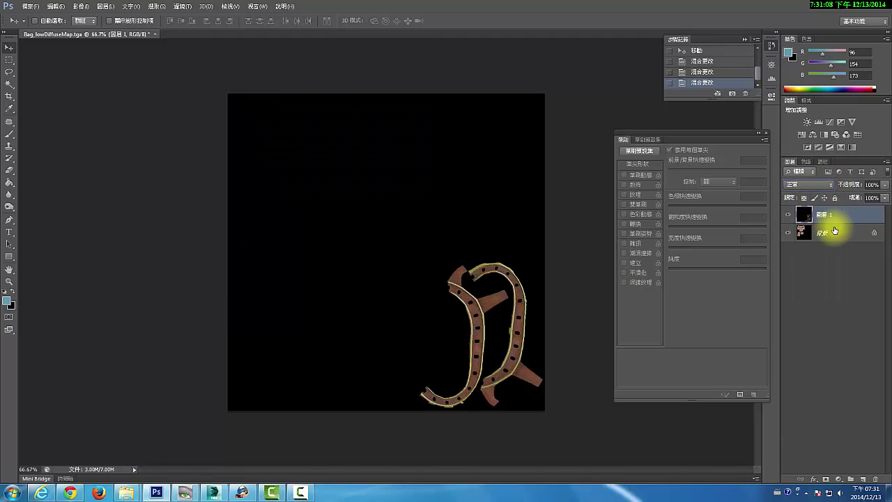
click(826, 479)
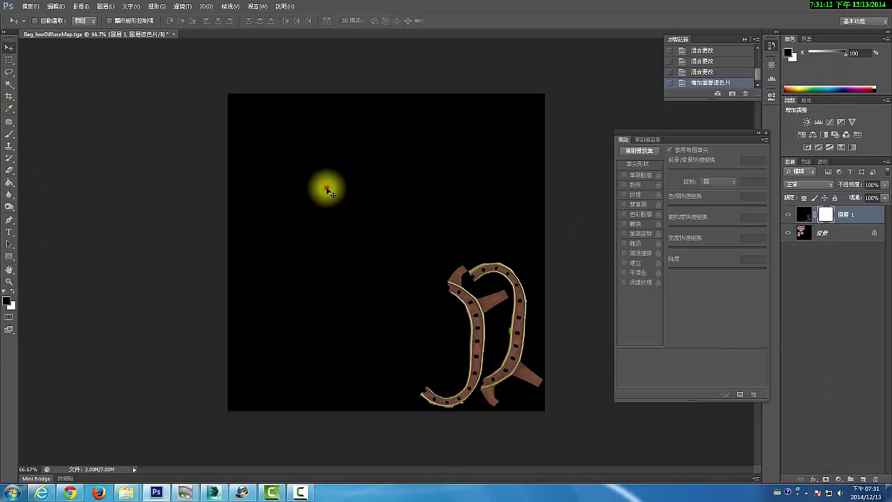
Step: Paint the belt layer's mask to reveal the backpack pieces, then merge it down with Ctrl+E
key(b)
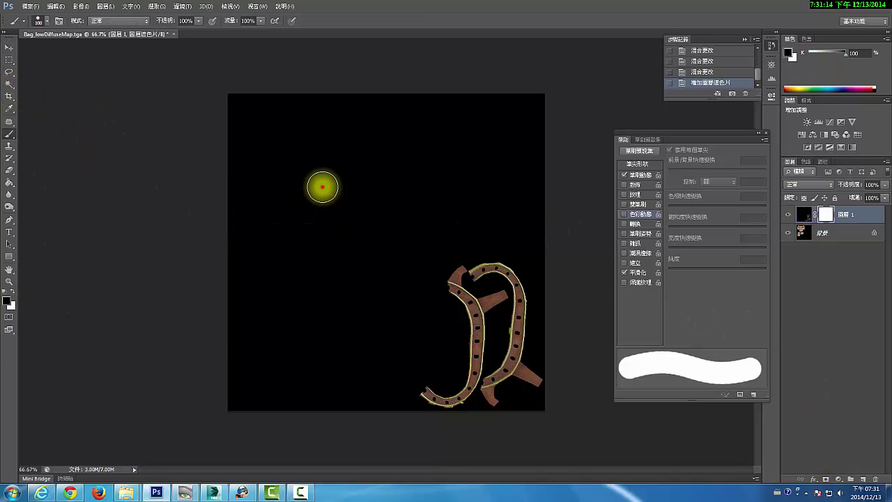
mouse_move(318, 186)
mouse_down()
mouse_move(432, 95)
mouse_move(349, 106)
mouse_move(293, 94)
mouse_move(175, 93)
mouse_move(325, 123)
mouse_move(374, 155)
mouse_move(202, 135)
mouse_up()
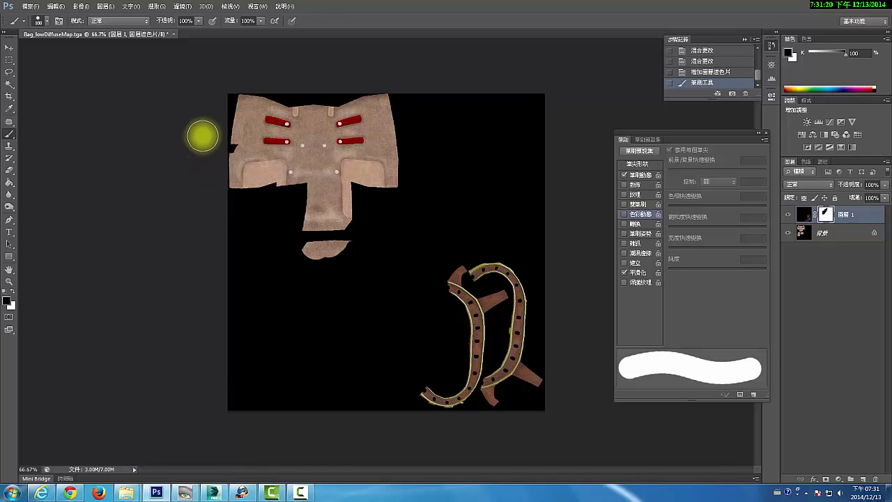
mouse_move(259, 42)
mouse_down()
mouse_move(255, 165)
mouse_move(282, 124)
mouse_move(289, 169)
mouse_move(309, 205)
mouse_move(363, 150)
mouse_move(370, 233)
mouse_move(398, 216)
mouse_up()
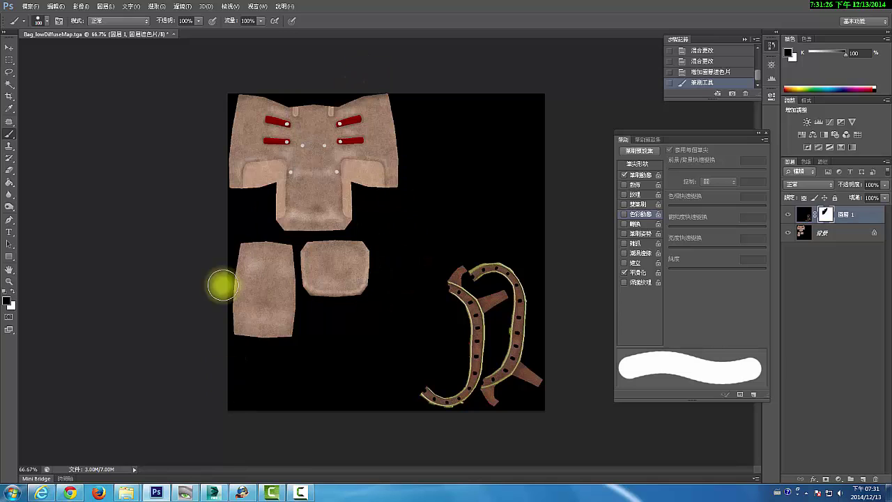
click(399, 167)
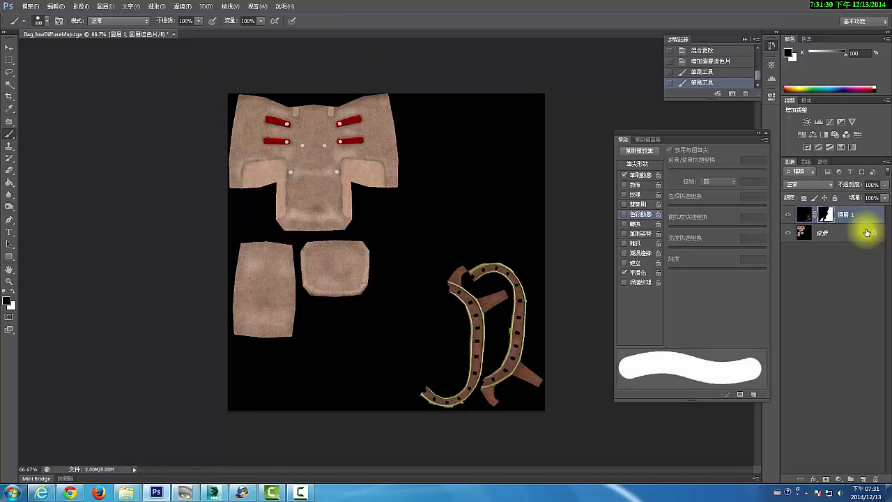
key(ctrl+e)
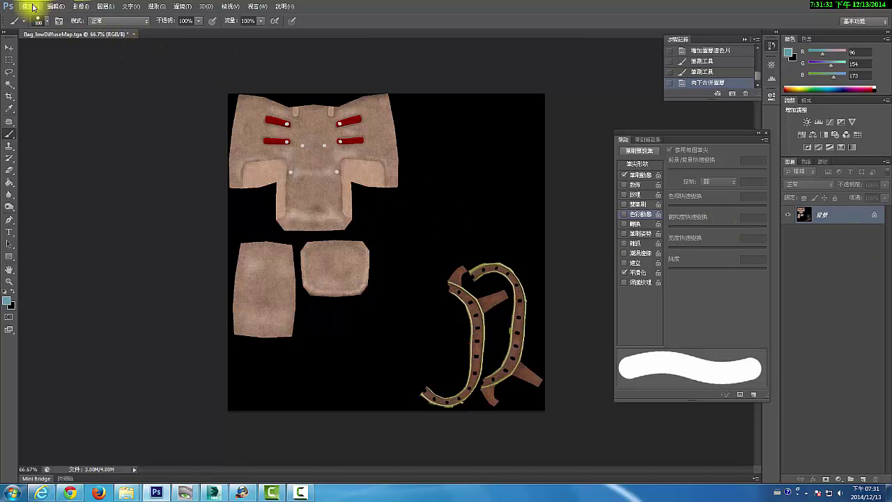
Step: Save the merged texture as the JPEG Backbag_dif and close Bag_lowDiffuseMap.tga without saving
click(31, 7)
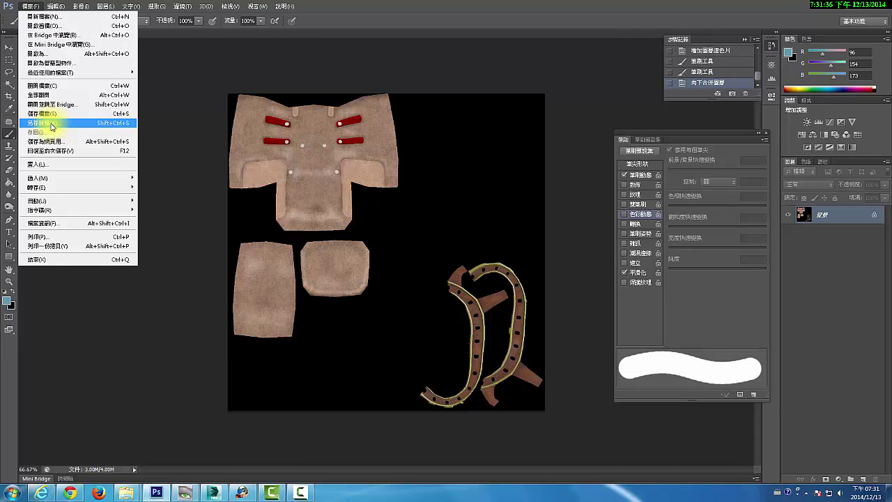
click(51, 125)
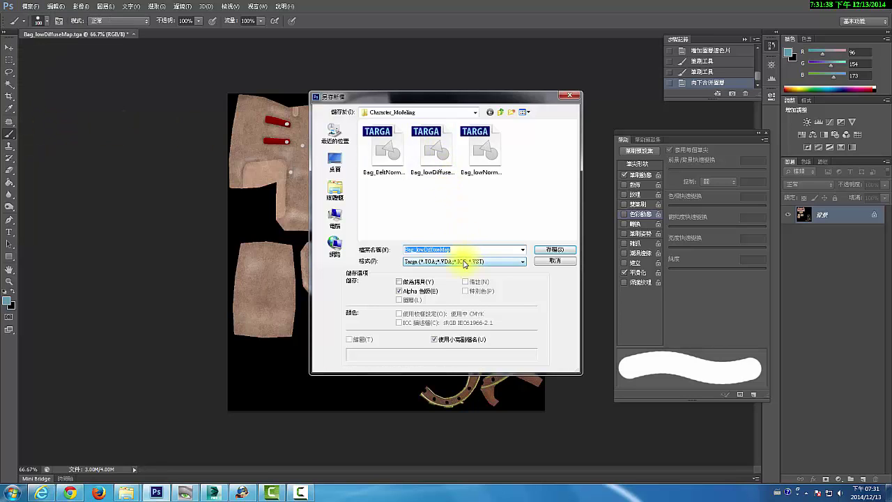
click(464, 262)
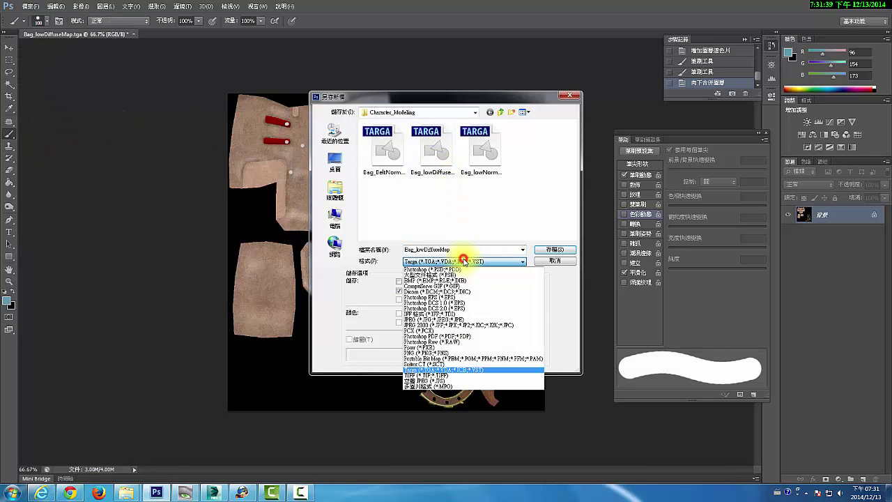
click(453, 319)
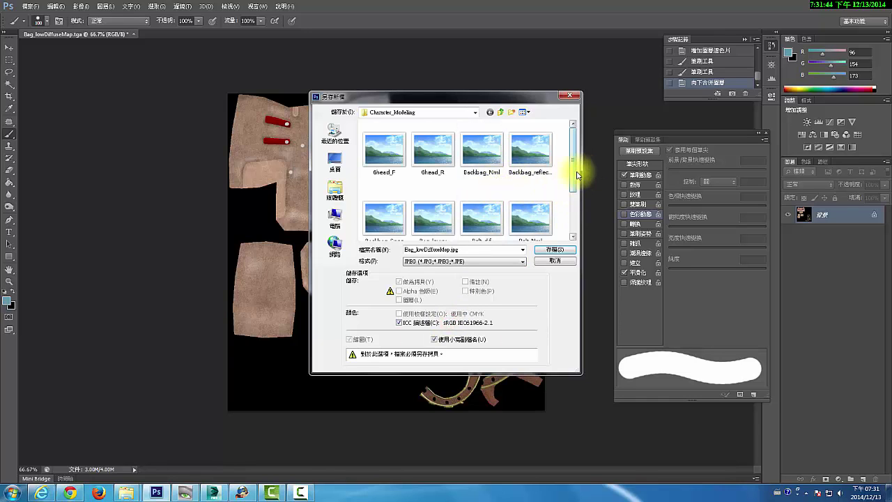
drag(575, 172, 578, 187)
text(Backbag_dif)
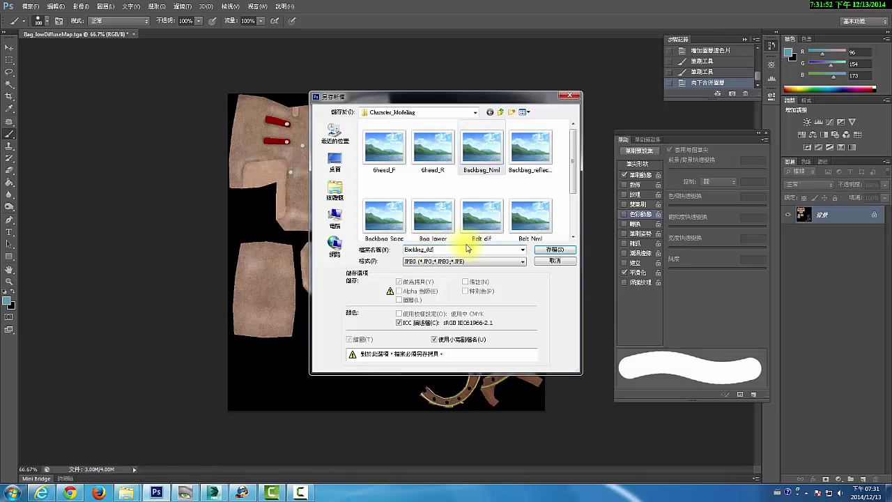
key(Return)
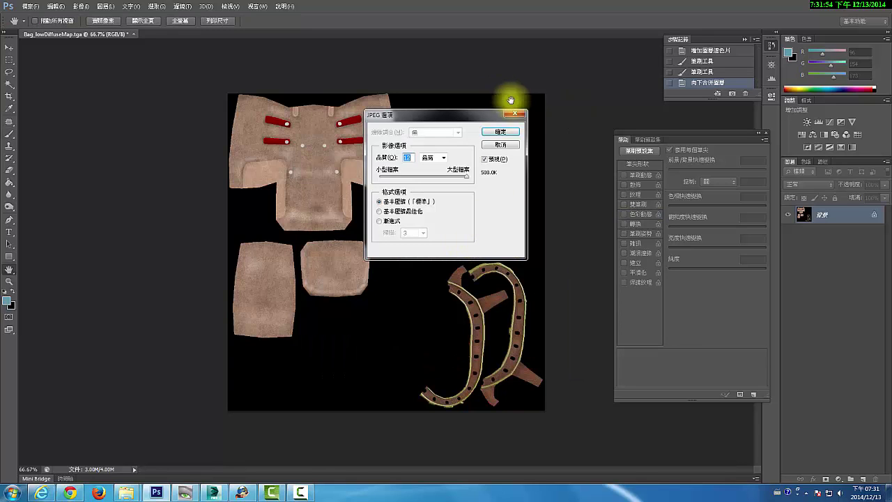
click(512, 130)
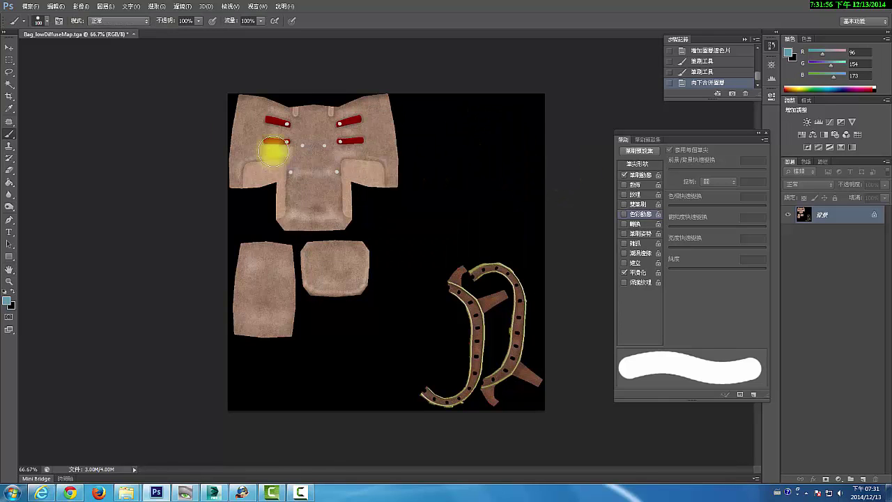
click(130, 34)
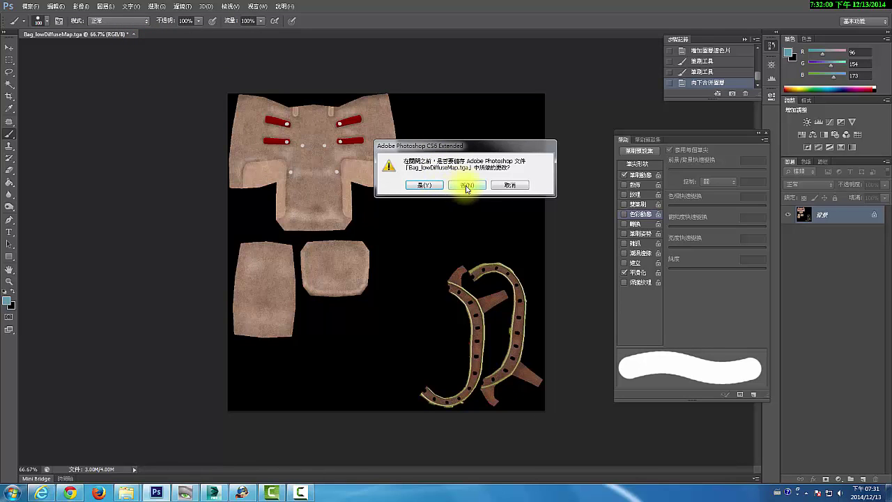
click(467, 187)
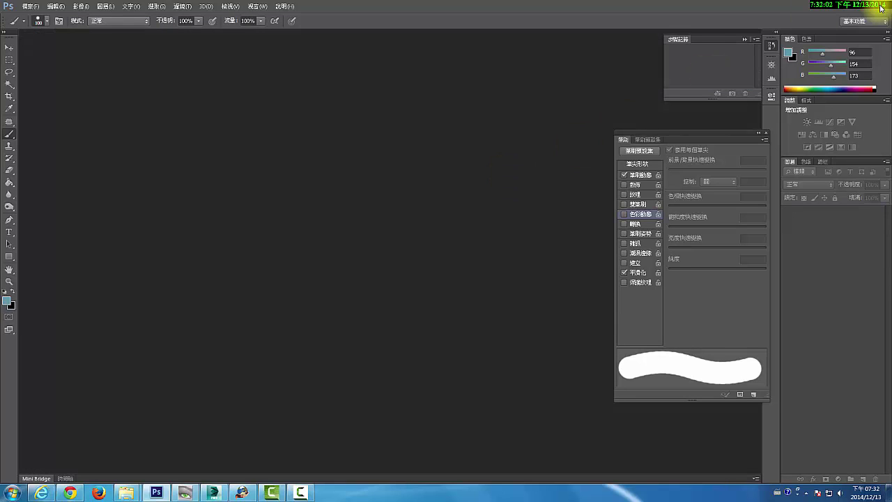
Step: Return to 3ds Max and open the Slate Material Editor, panning and zooming over the existing networks
click(850, 8)
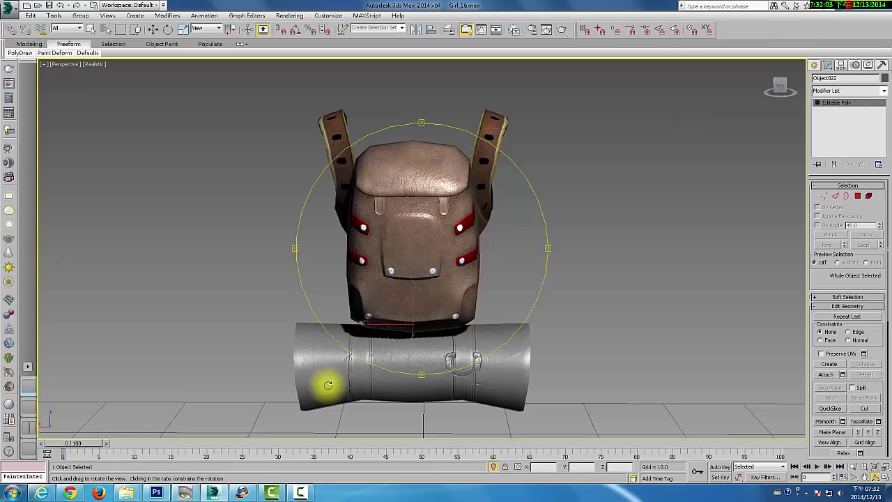
click(225, 495)
click(825, 85)
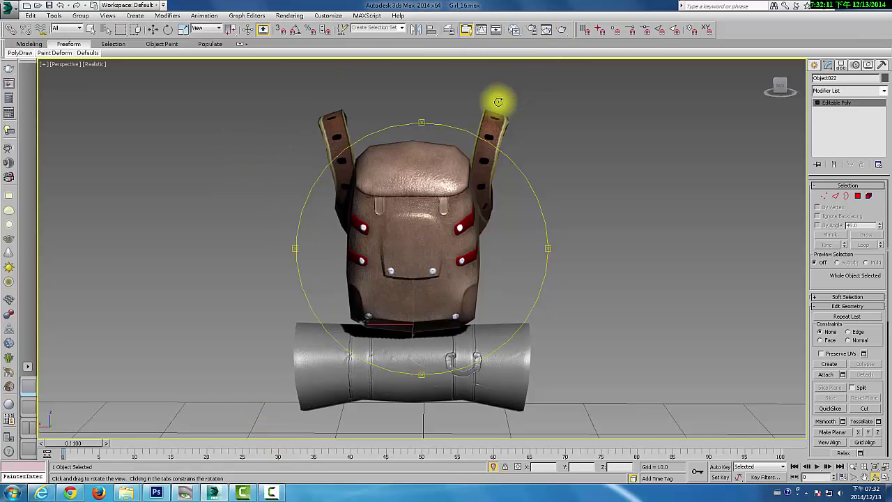
key(m)
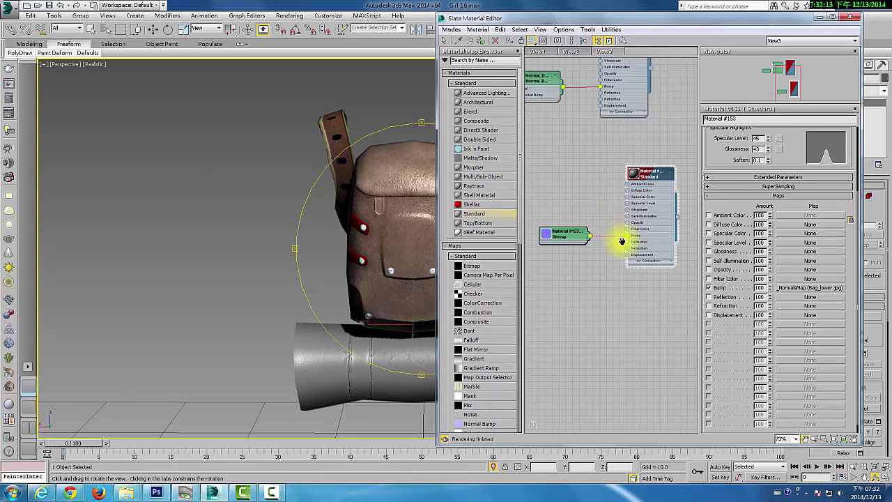
drag(622, 239, 647, 284)
scroll(646, 284, down, 2)
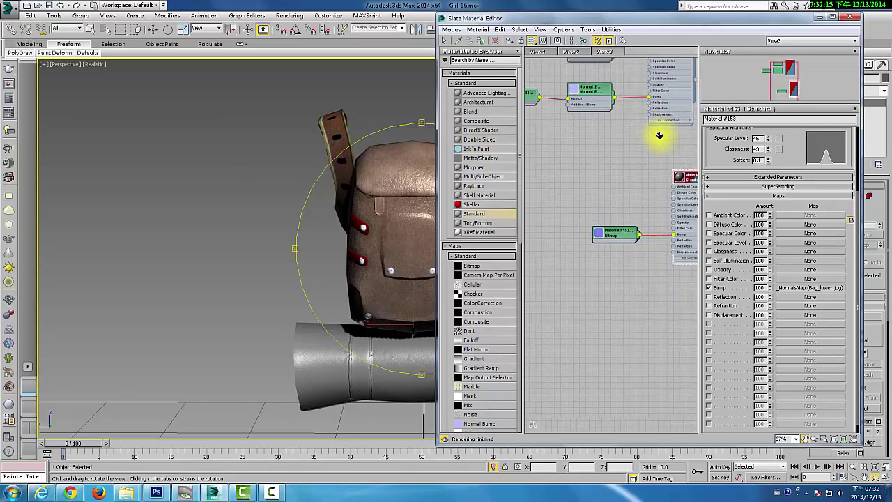
scroll(646, 202, down, 2)
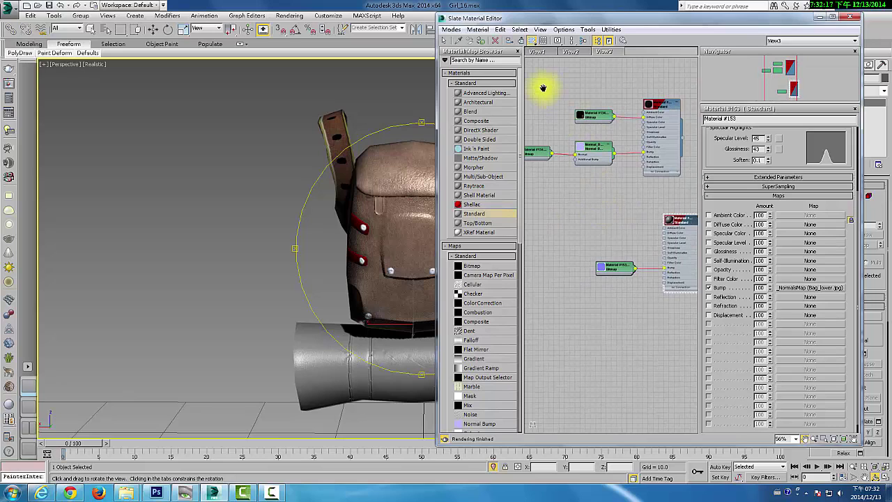
mouse_move(543, 87)
middle_down()
mouse_move(647, 239)
mouse_move(589, 124)
mouse_move(562, 103)
middle_up()
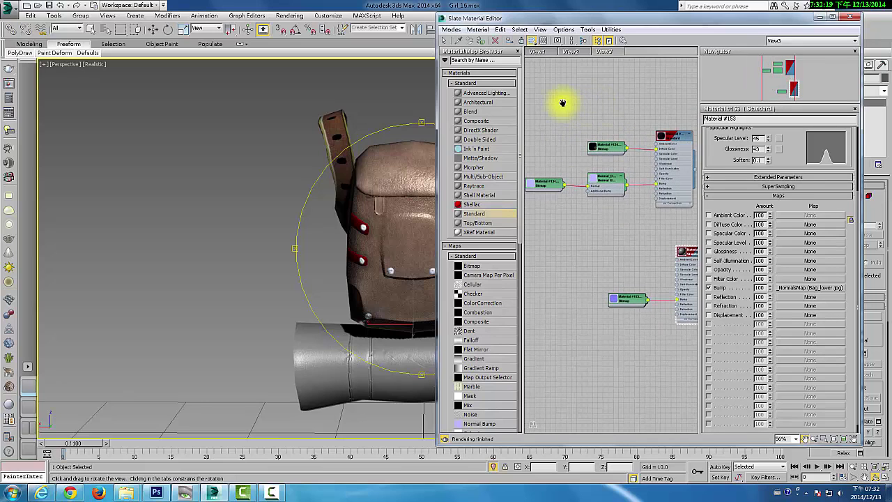
click(547, 104)
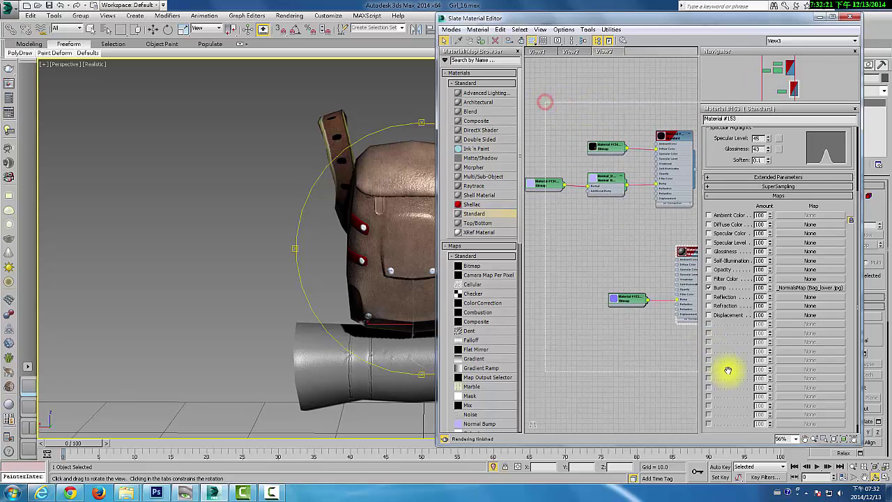
Step: Clear all nodes from View3 and place a fresh Standard material node on the canvas
key(Delete)
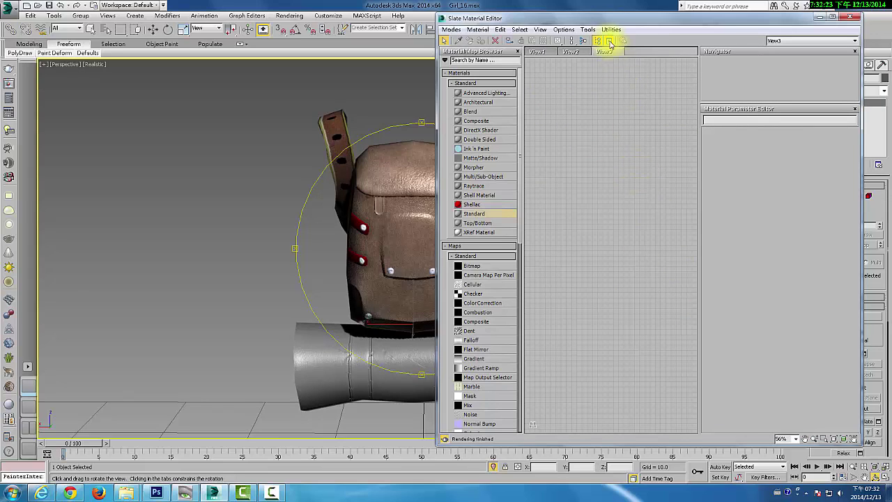
right_click(619, 51)
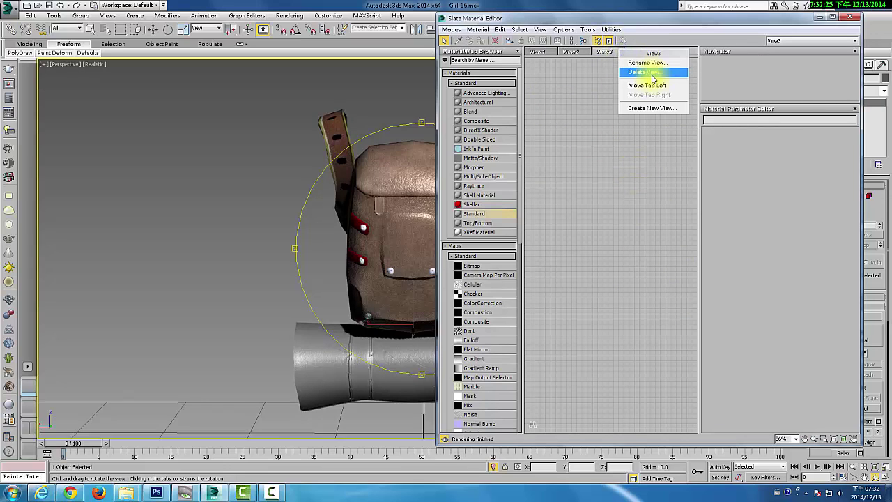
click(604, 132)
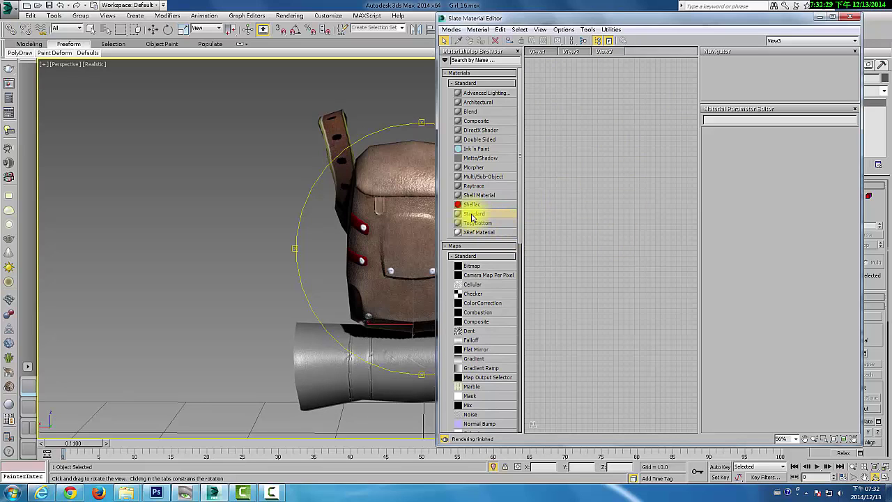
mouse_move(473, 214)
mouse_down()
mouse_move(610, 155)
mouse_move(601, 159)
mouse_up()
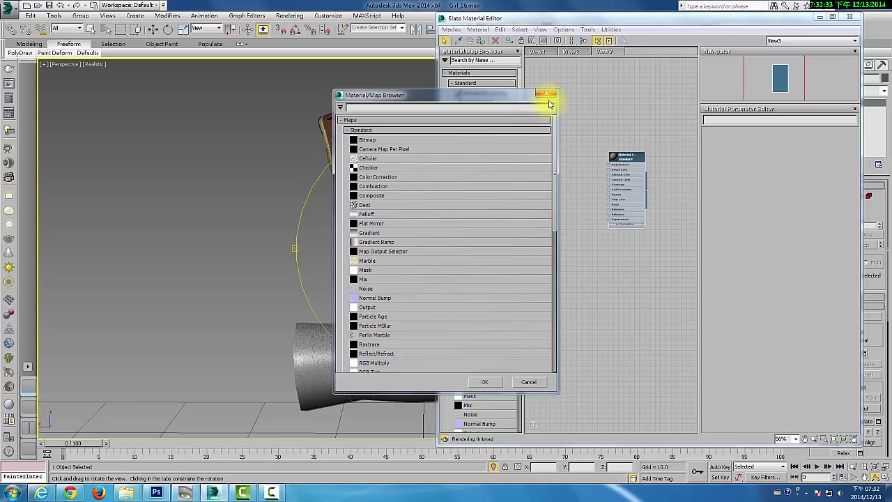
click(549, 100)
drag(610, 169, 583, 141)
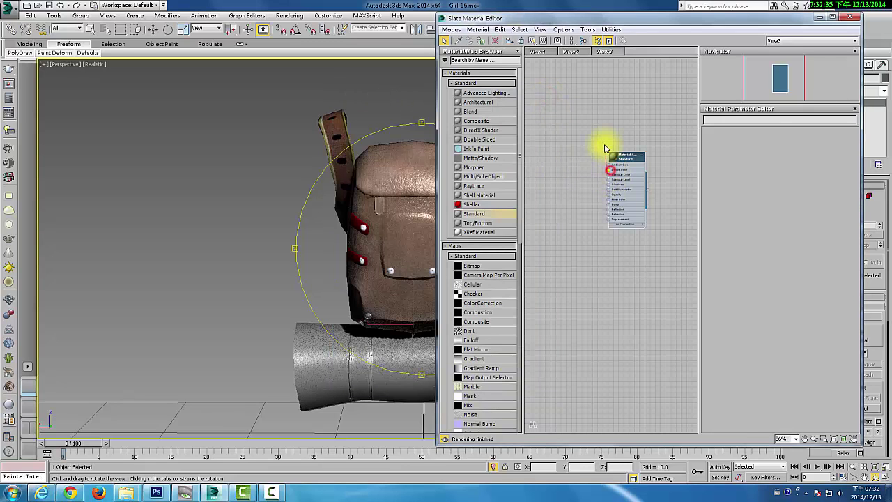
mouse_move(611, 143)
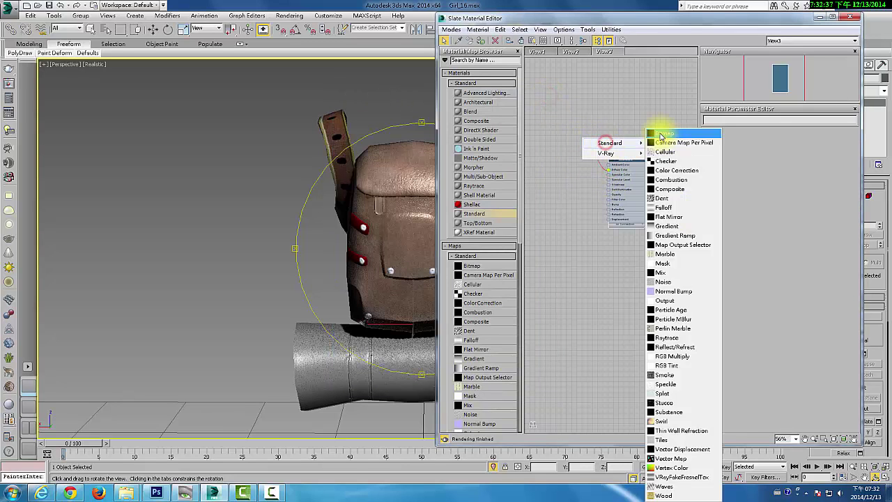
Step: Wire a Bitmap loaded with Backbag_dif into the material's Diffuse input
click(659, 131)
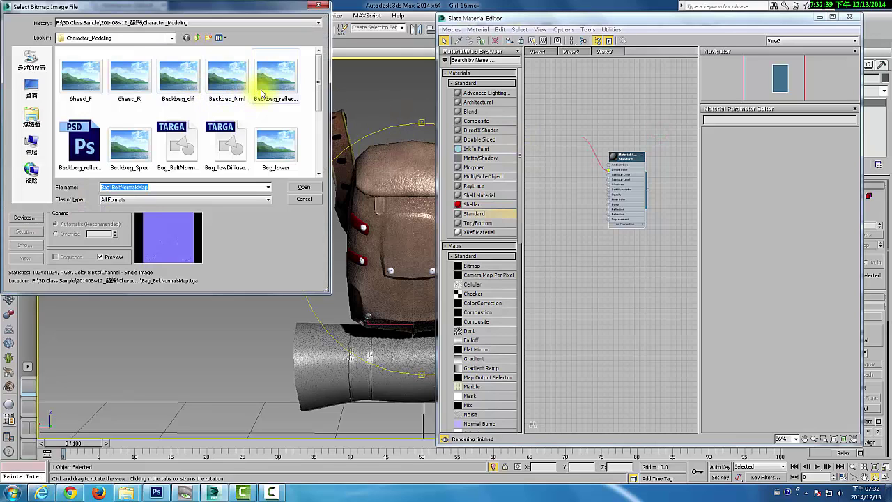
click(178, 78)
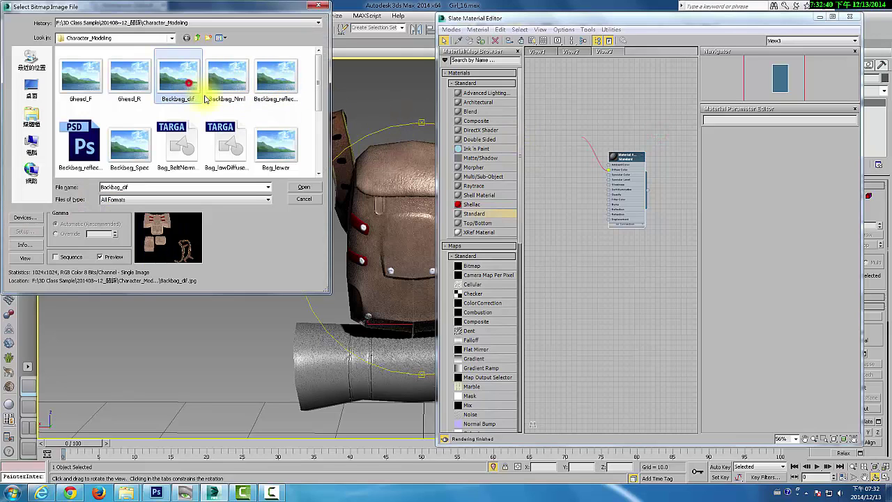
click(304, 189)
drag(590, 144, 572, 155)
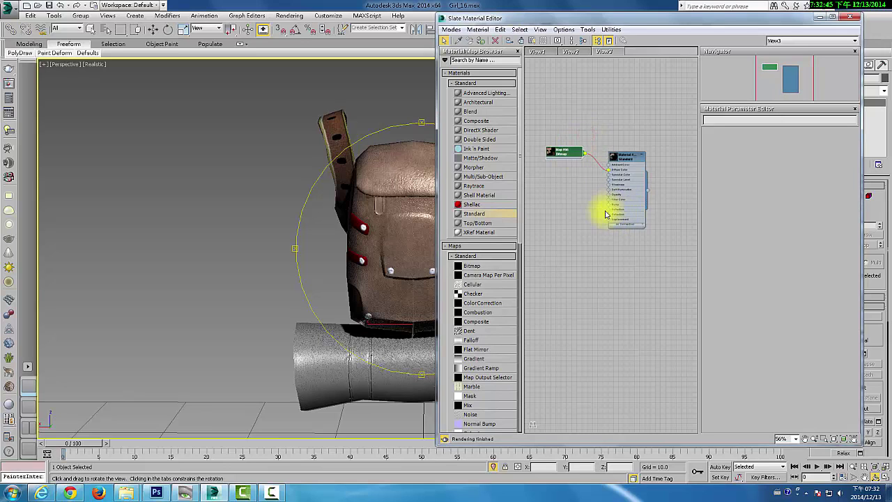
scroll(605, 215, up, 3)
scroll(607, 209, up, 3)
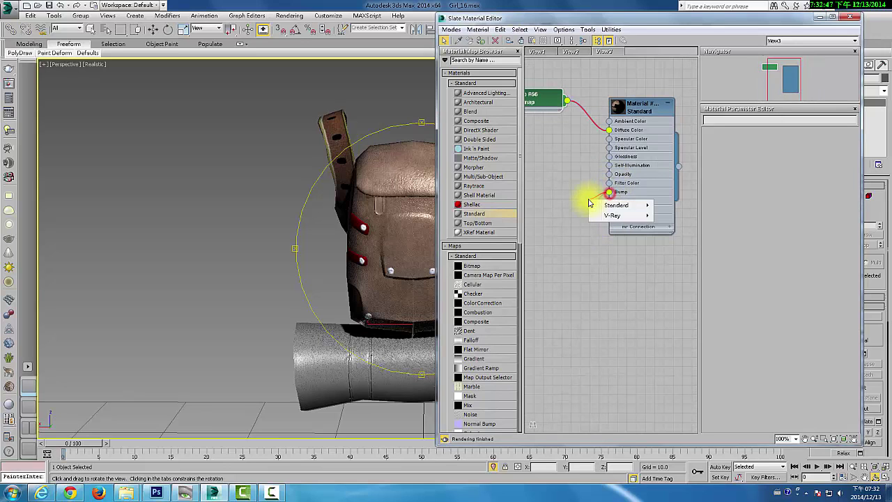
mouse_move(617, 205)
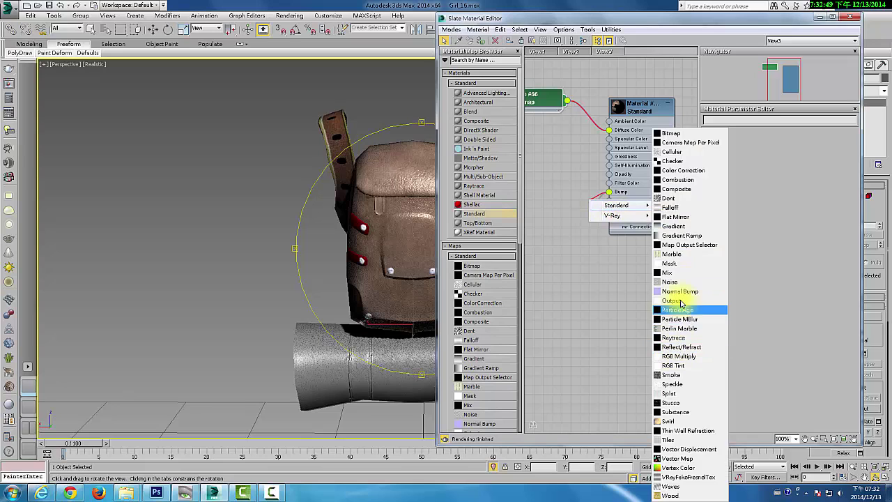
Step: Add a Normal Bump on Bump and feed its Normal input with the Backbag_Nml bitmap
click(682, 293)
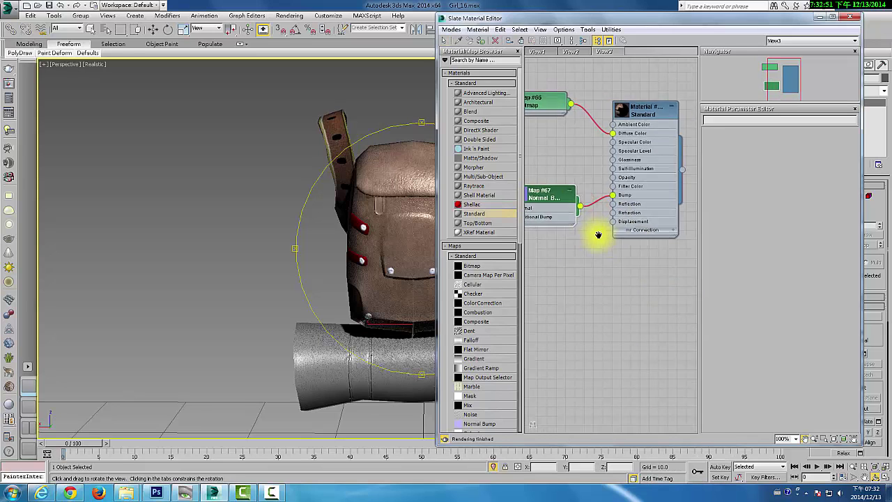
middle_drag(594, 235, 619, 237)
drag(614, 227, 590, 210)
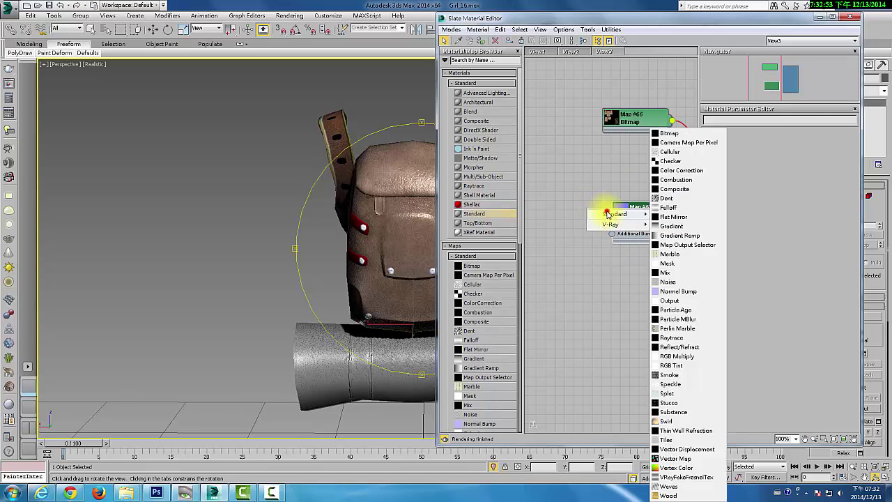
click(670, 133)
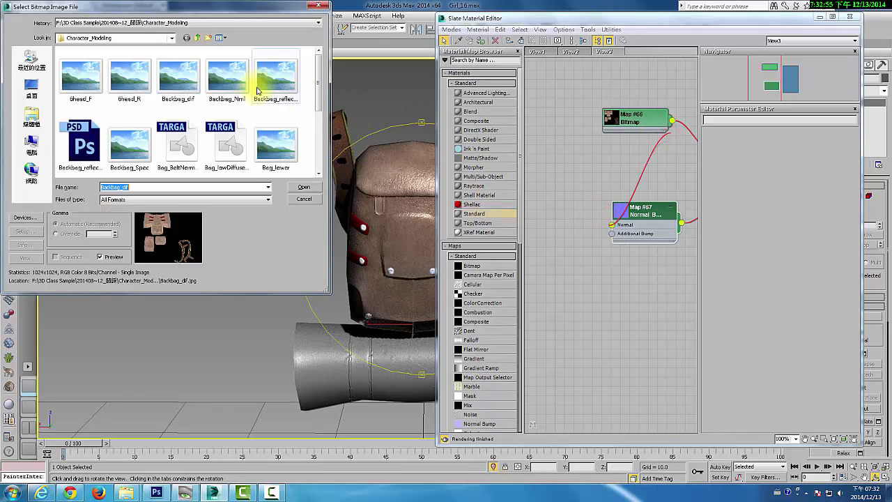
double_click(232, 90)
drag(597, 222, 531, 211)
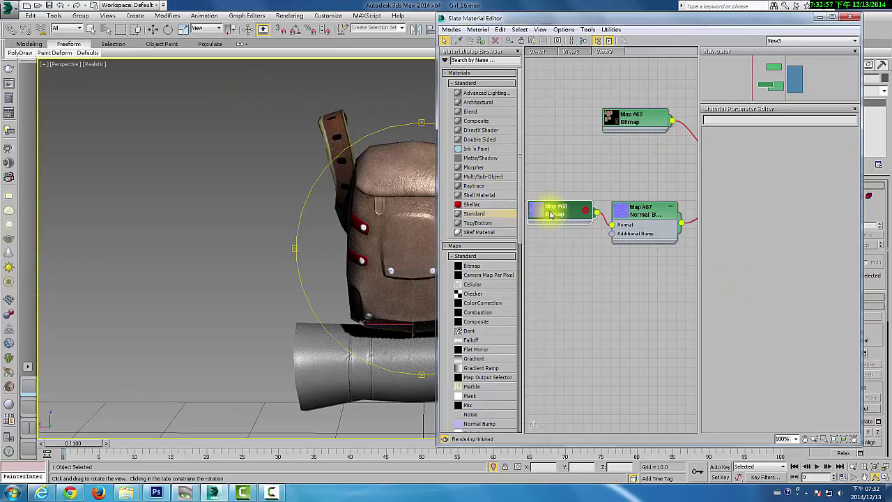
mouse_move(655, 289)
middle_down()
mouse_move(593, 298)
mouse_move(515, 285)
middle_up()
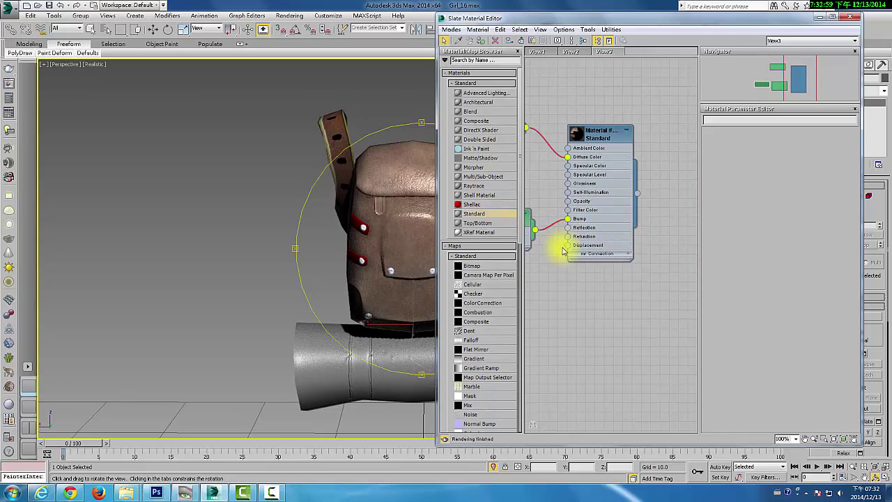
middle_drag(562, 249, 598, 228)
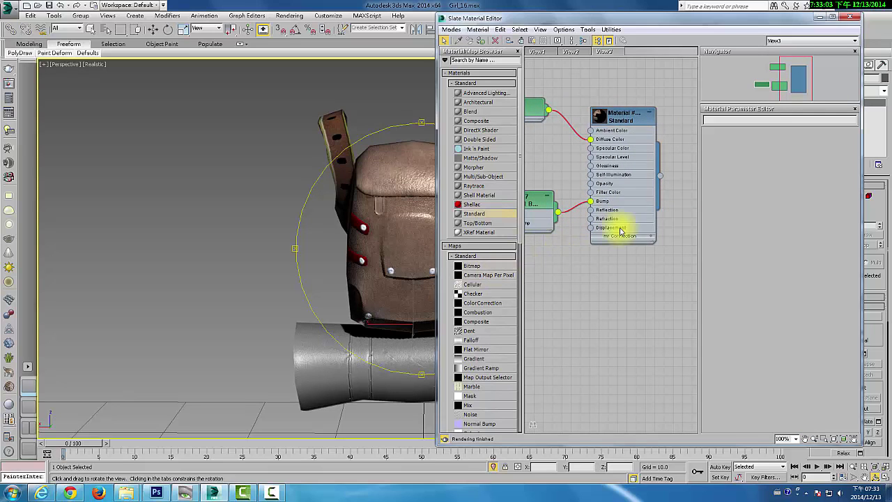
Step: Load Material #190's Blinn parameters into the editor from its node
click(621, 121)
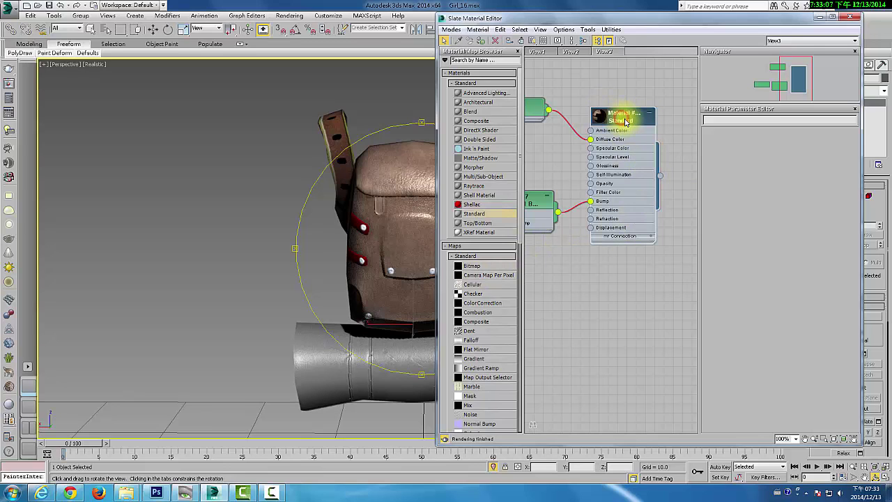
double_click(626, 121)
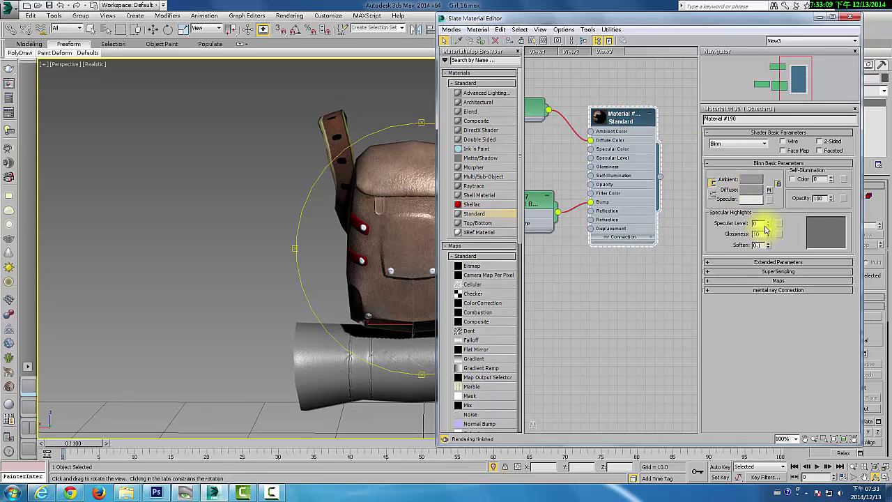
middle_drag(604, 179, 614, 173)
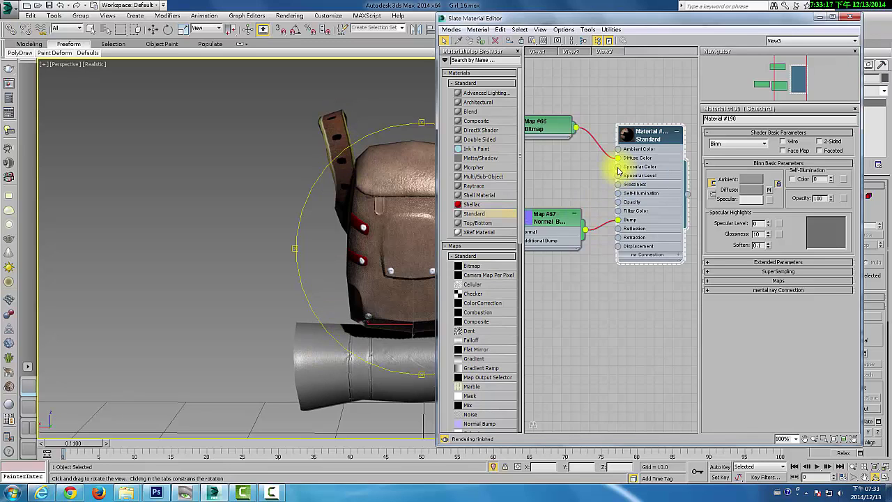
Step: Wire a Backbag_Spec bitmap into Specular Level, then auto-arrange the node graph
drag(620, 179, 581, 174)
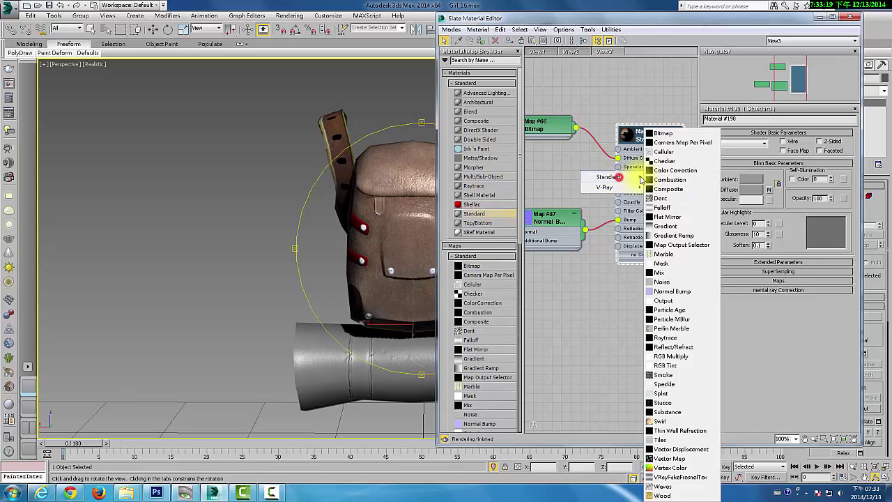
click(663, 133)
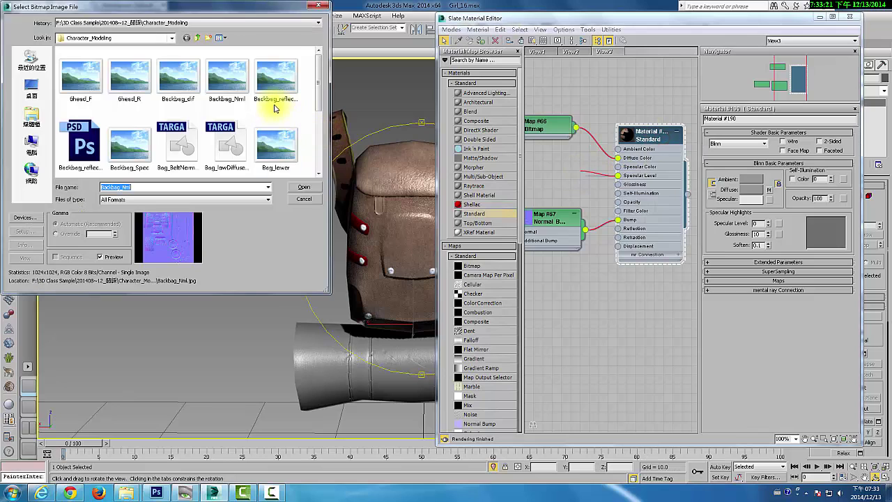
click(279, 80)
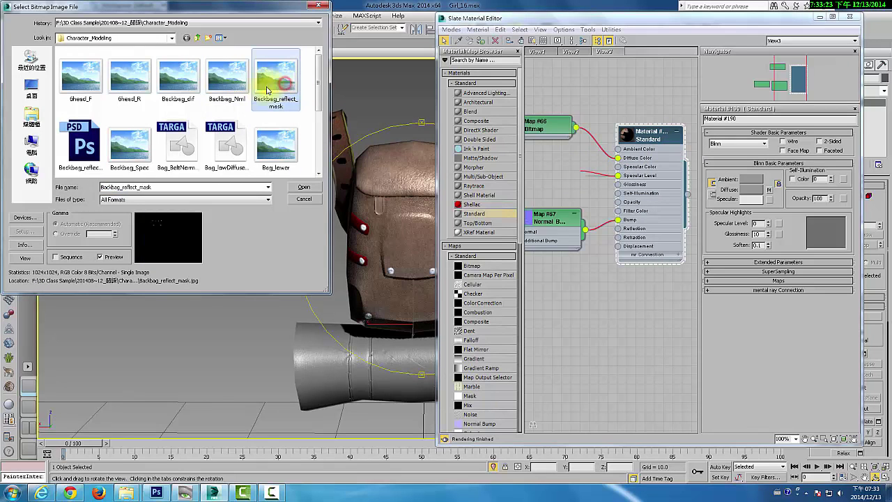
click(182, 84)
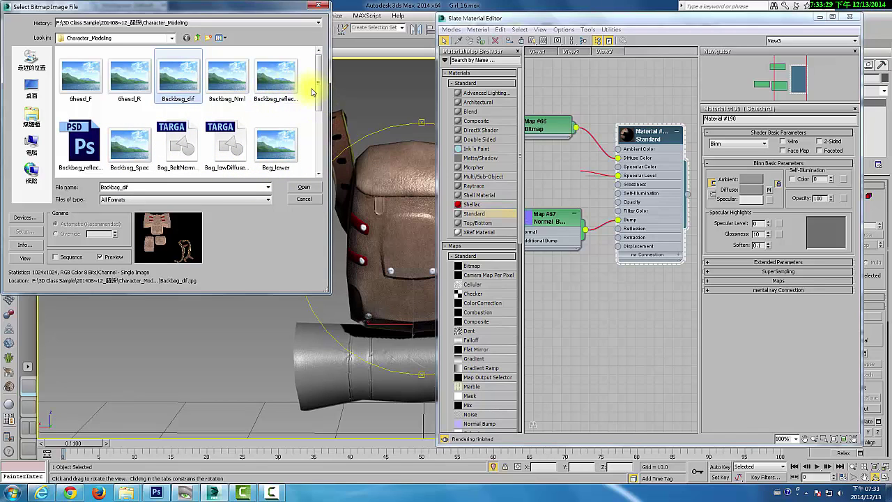
mouse_move(320, 96)
mouse_down()
mouse_move(319, 164)
mouse_move(325, 101)
mouse_up()
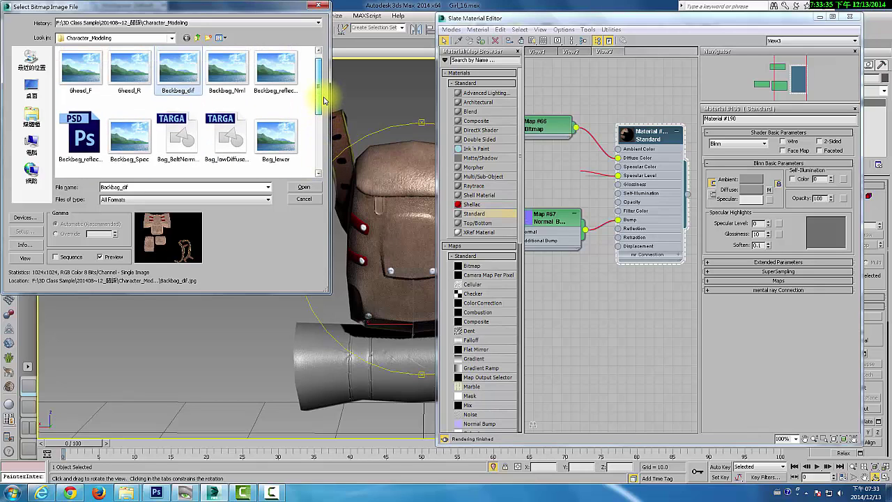
click(129, 145)
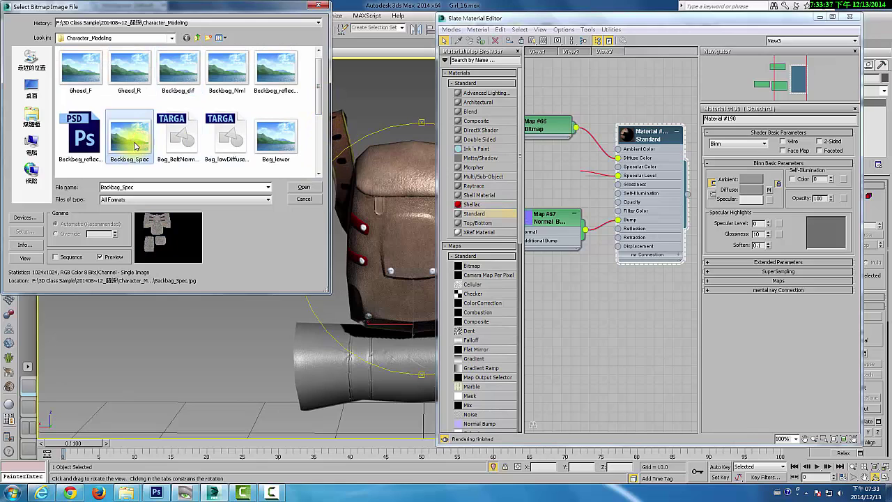
double_click(136, 145)
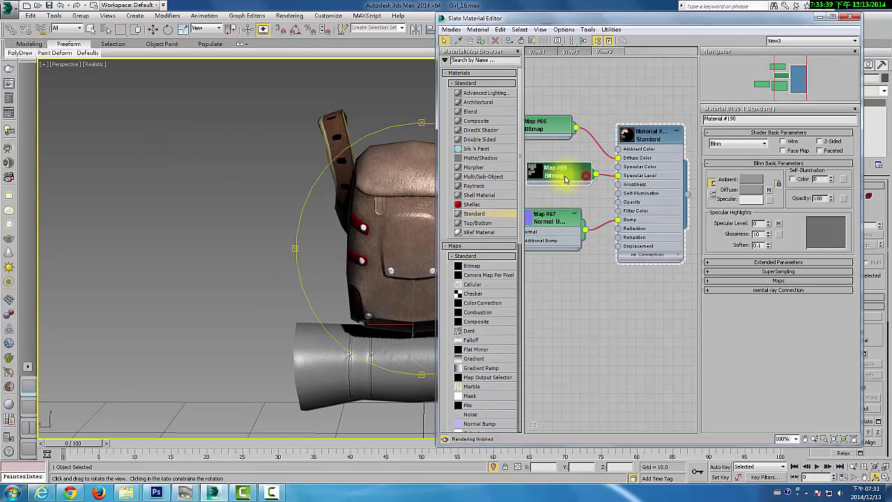
key(l)
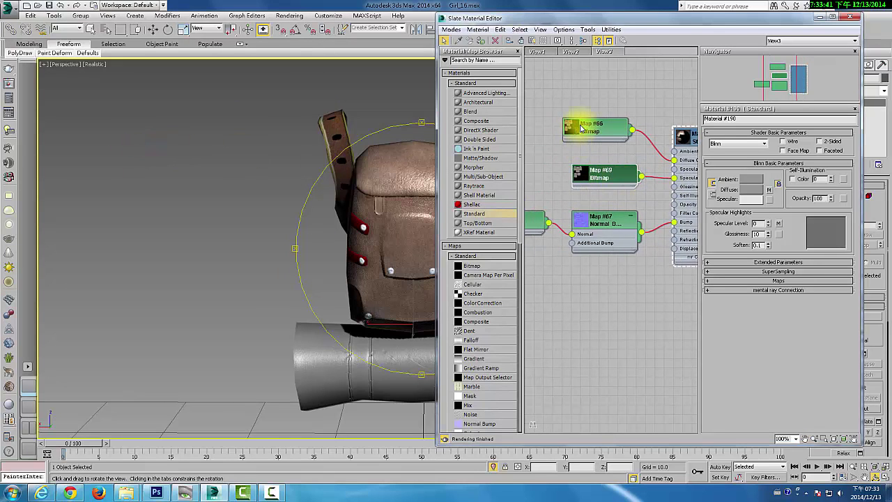
Step: Show Material #190 in the viewport and select the backpack pieces and log together
key(z)
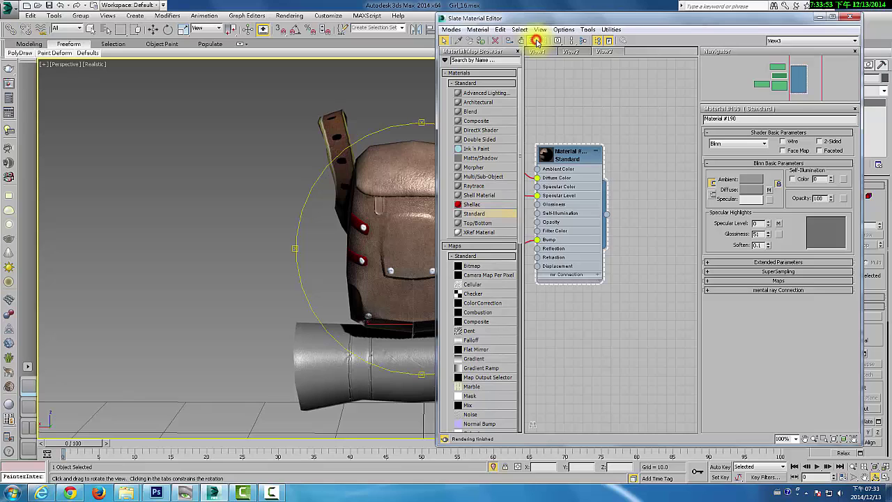
click(567, 154)
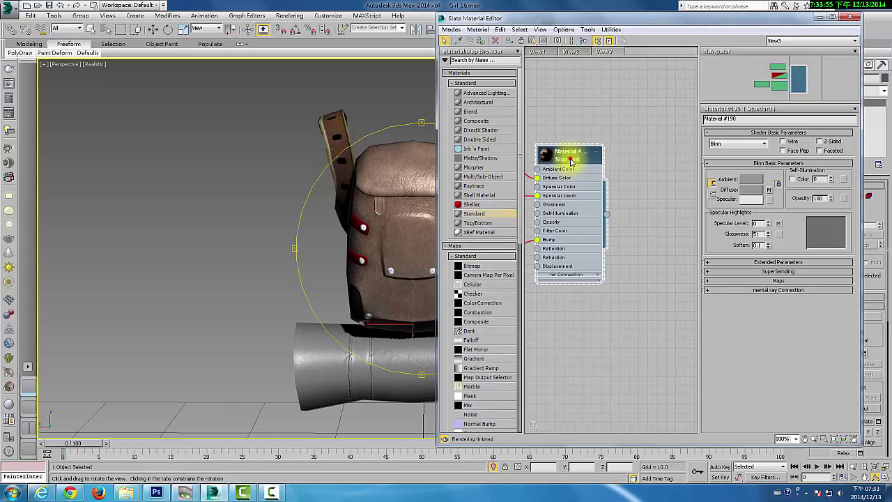
click(537, 45)
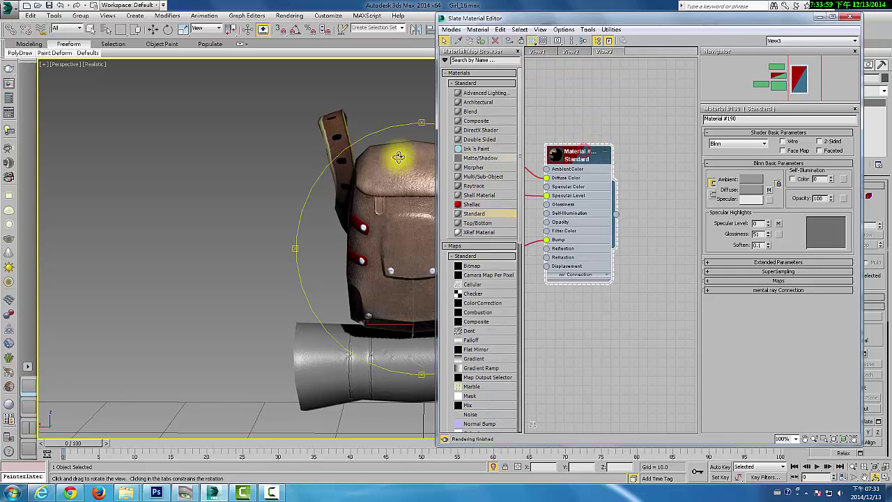
drag(398, 156, 209, 153)
key(w)
drag(161, 125, 414, 474)
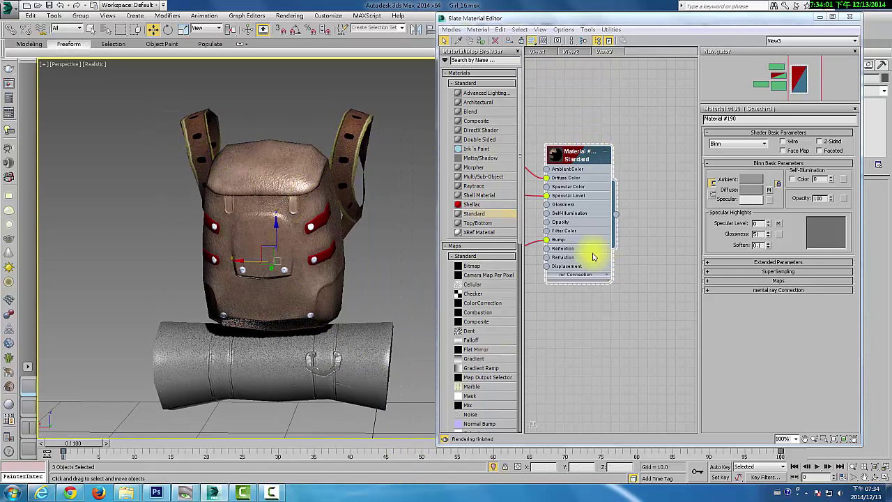
Step: Assign Material #190 to the selection, select the Backpack, and close the material editor
click(480, 40)
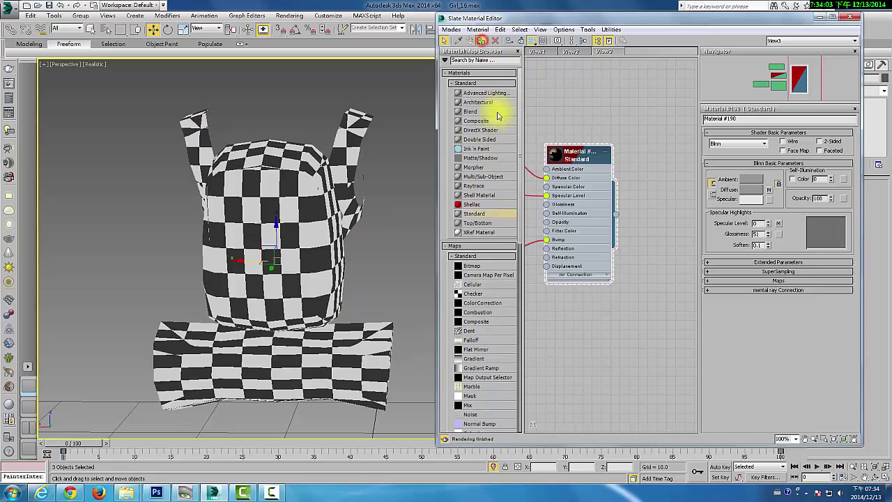
click(384, 280)
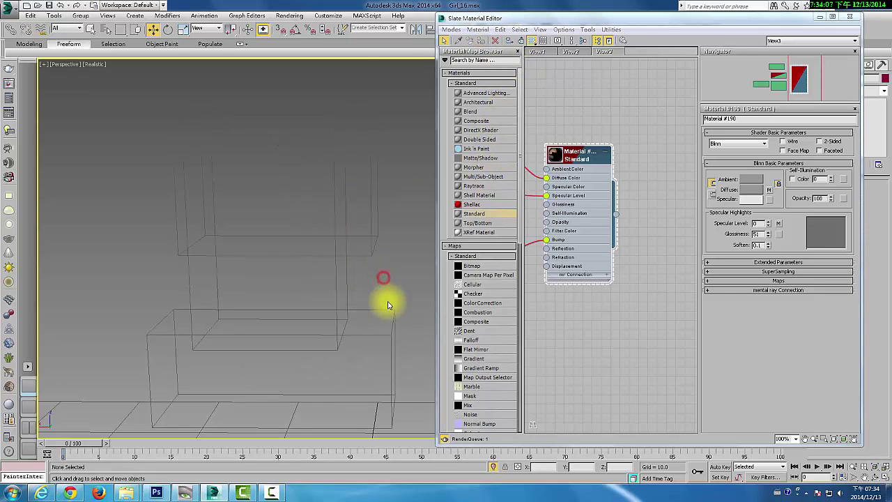
mouse_move(412, 294)
middle_down()
mouse_move(374, 291)
mouse_move(339, 328)
middle_up()
click(244, 223)
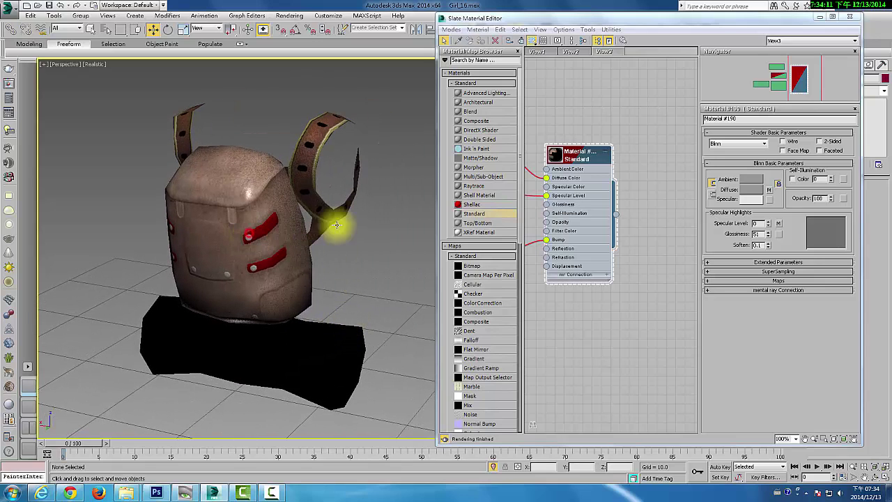
click(824, 17)
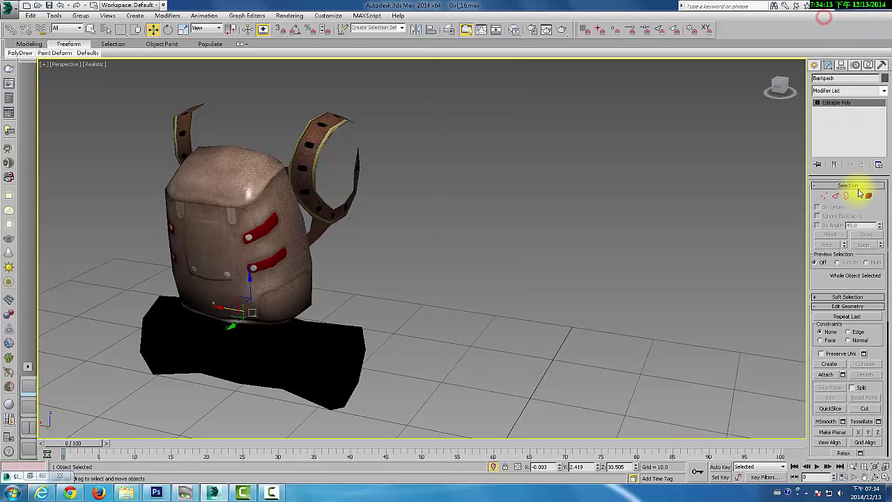
Step: Start Attach on the Backpack, turn on edged faces, and orbit to its front
click(826, 374)
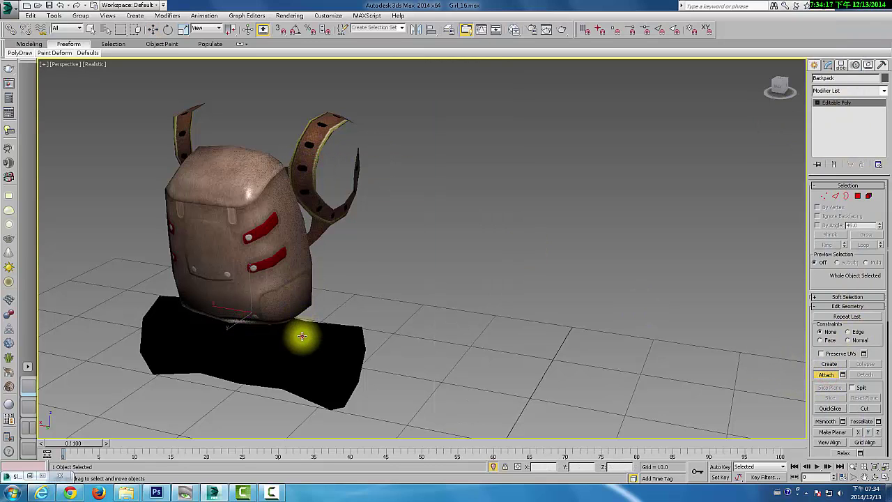
key(F4)
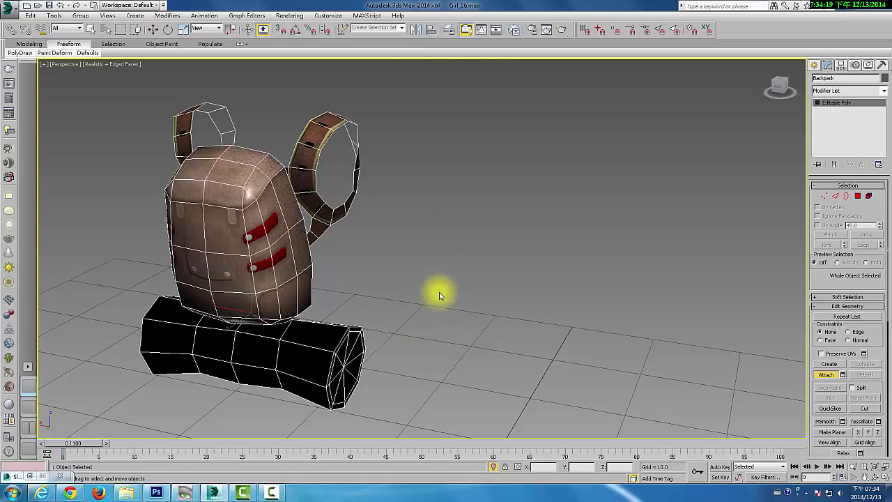
key(1)
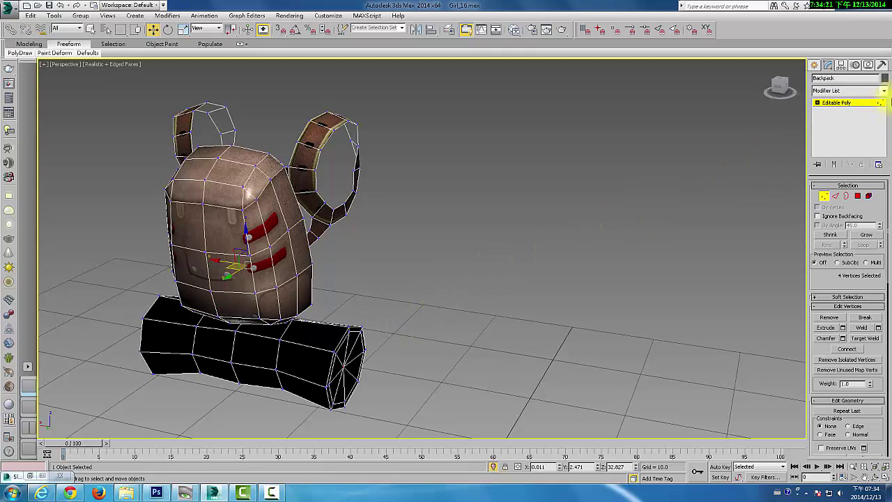
click(863, 102)
mouse_move(609, 223)
alt+middle_down()
mouse_move(398, 239)
mouse_move(404, 291)
mouse_move(434, 288)
alt+middle_up()
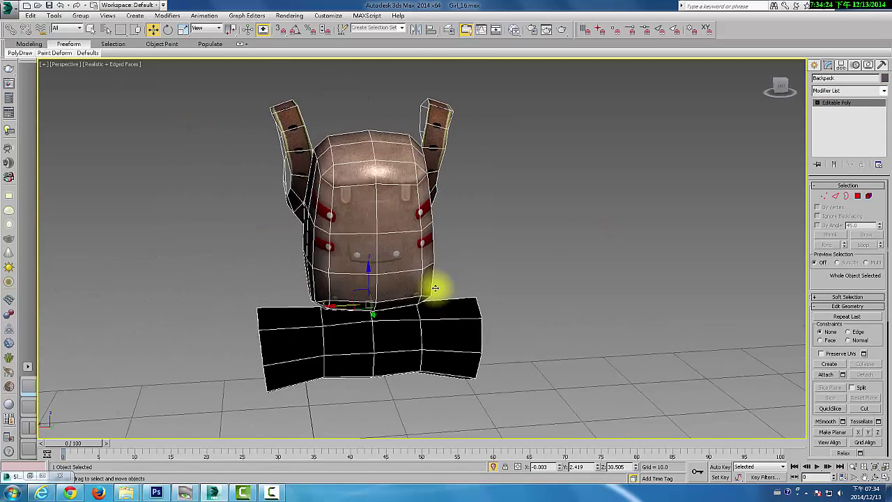
Step: Start Viewport Canvas painting on the Diffuse Color map with the Fill tool
click(46, 17)
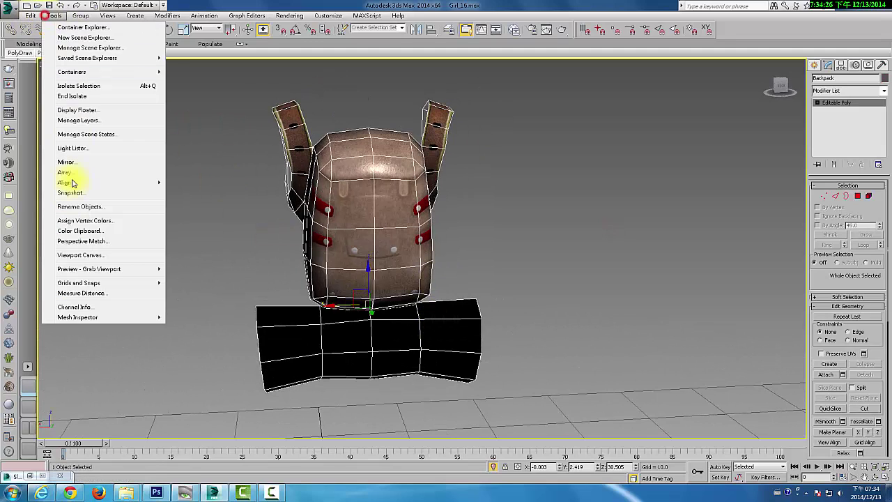
click(86, 256)
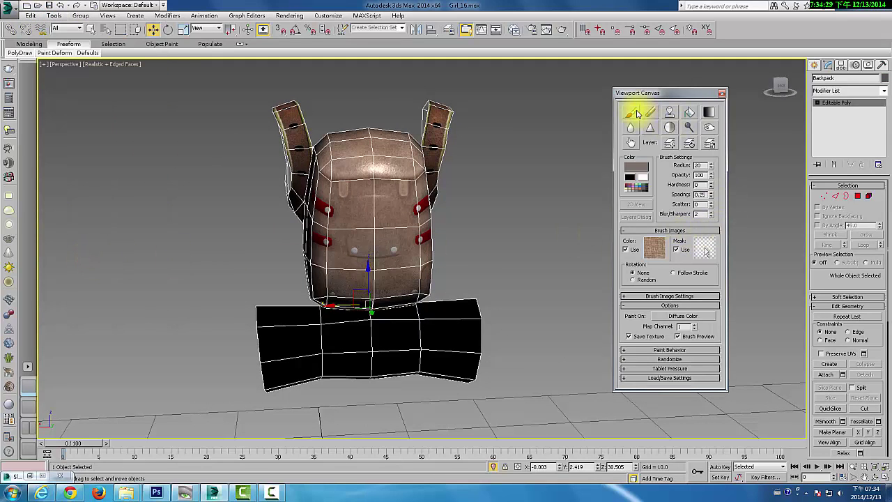
click(633, 113)
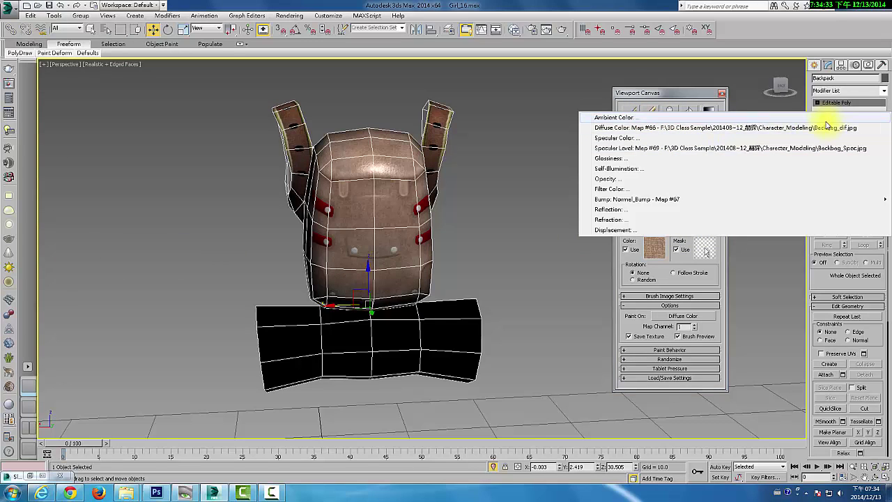
click(823, 128)
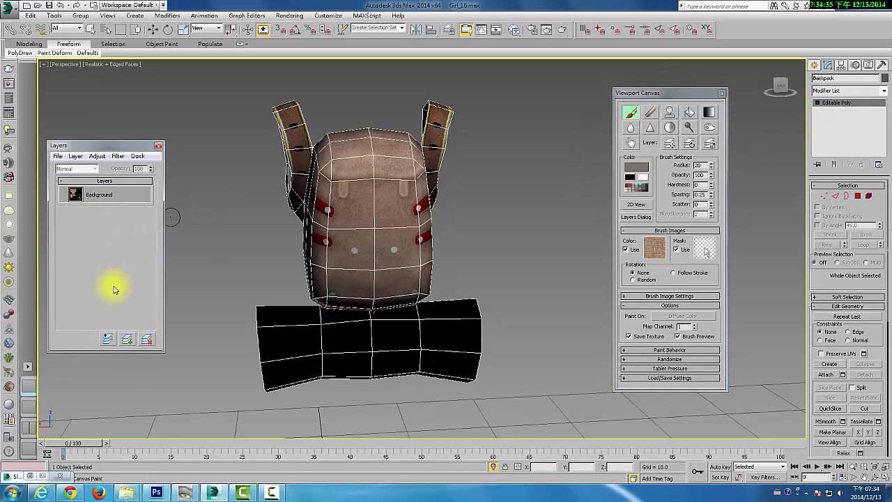
click(689, 112)
Step: Choose the burlap brush image and fill the log with it
click(659, 247)
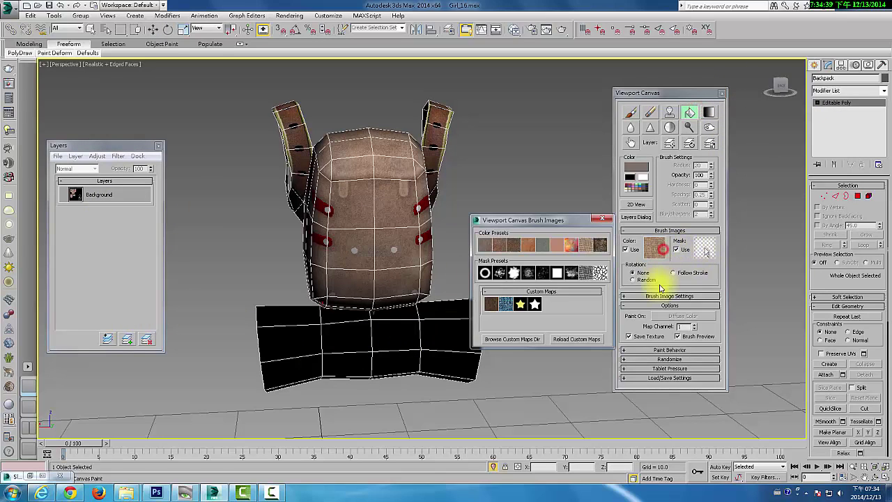
click(571, 245)
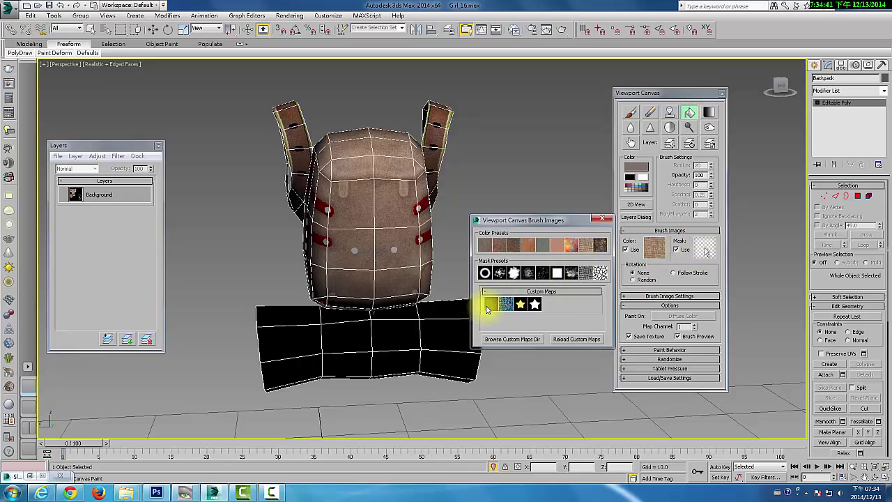
click(582, 246)
click(409, 342)
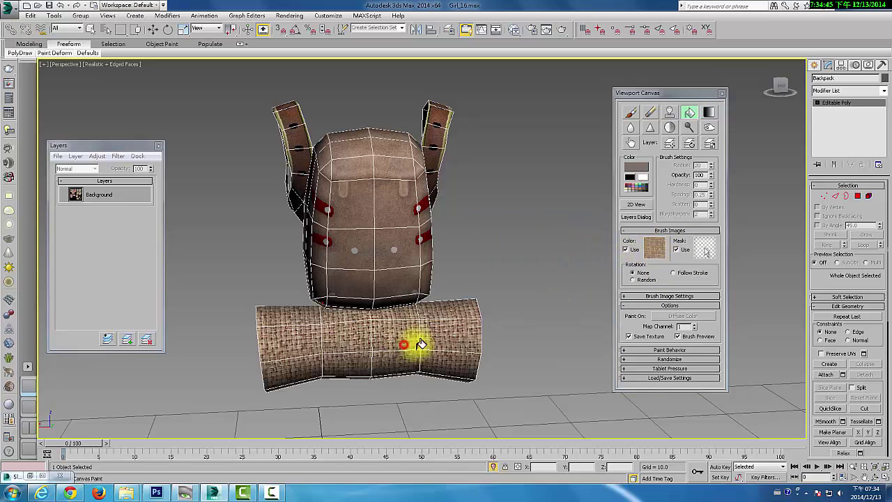
mouse_move(497, 334)
alt+middle_down()
mouse_move(452, 319)
mouse_move(482, 343)
alt+middle_up()
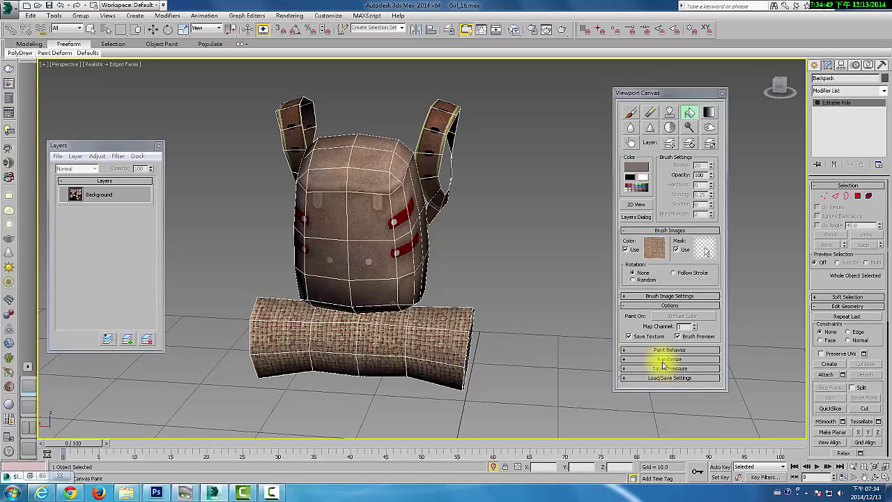
Step: Review the Paint Behavior and Randomize options, then pick the layer scale tool
click(671, 351)
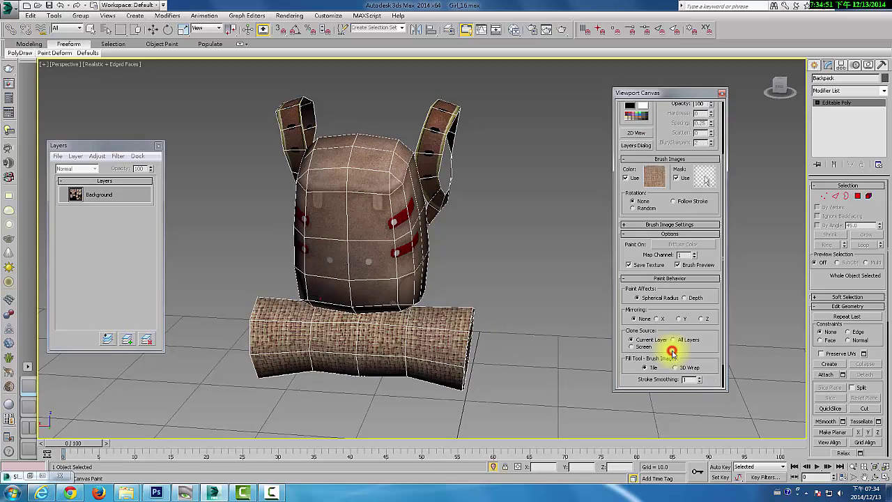
scroll(703, 349, down, 2)
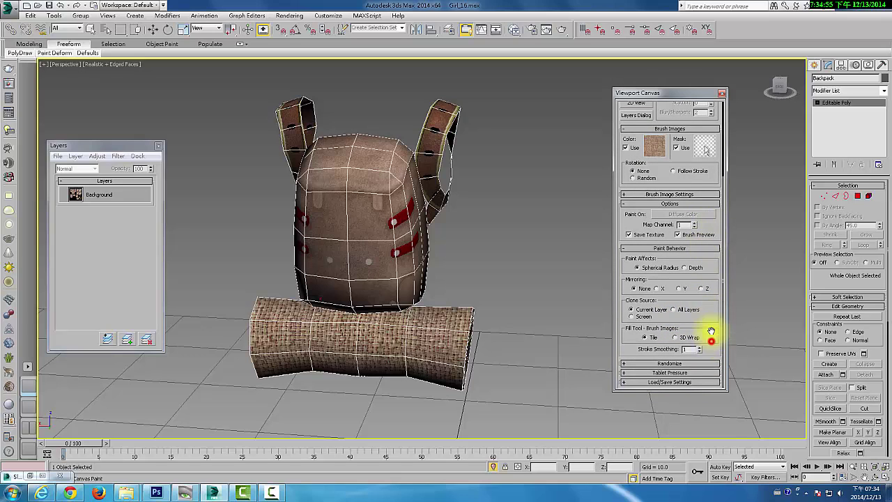
scroll(712, 390, up, 6)
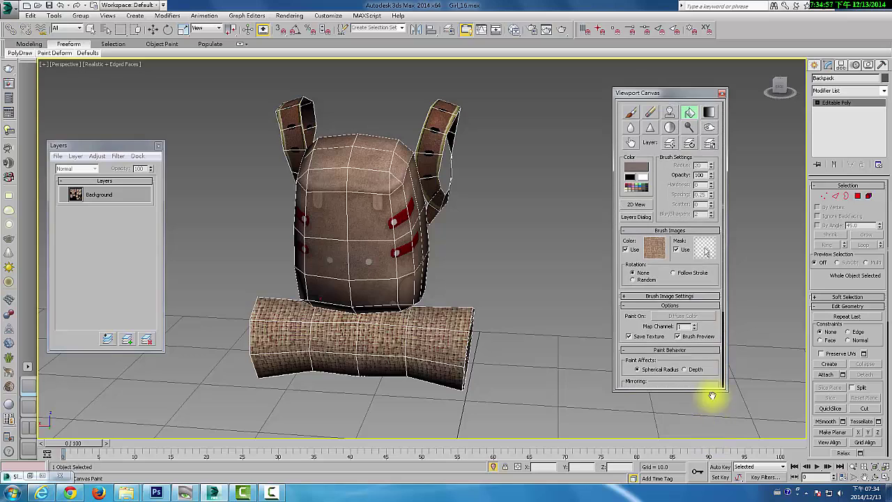
scroll(701, 346, down, 5)
click(683, 365)
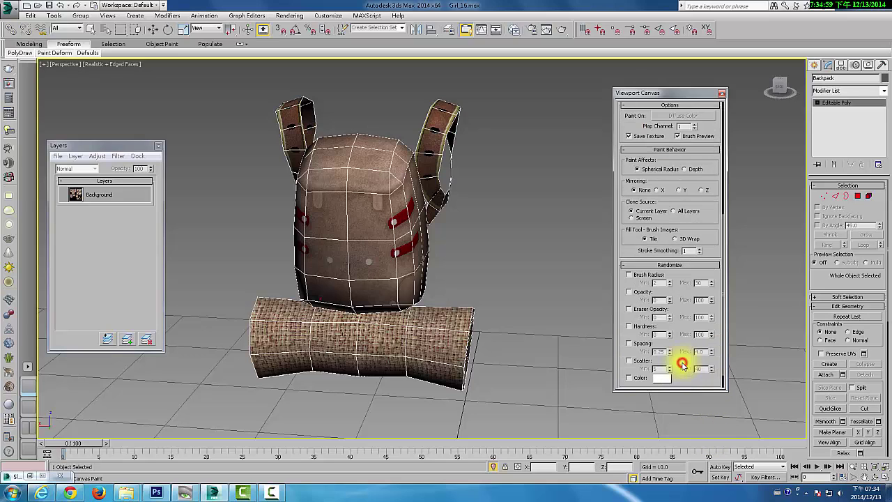
click(666, 265)
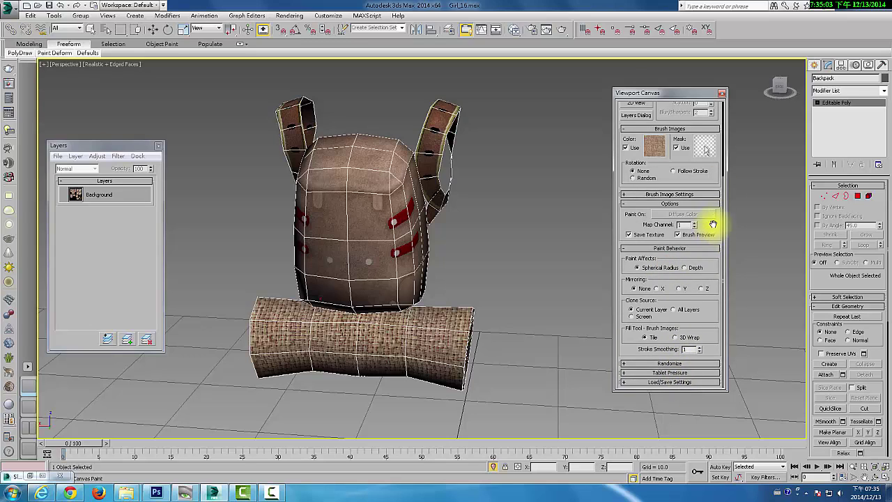
drag(713, 225, 713, 370)
click(698, 111)
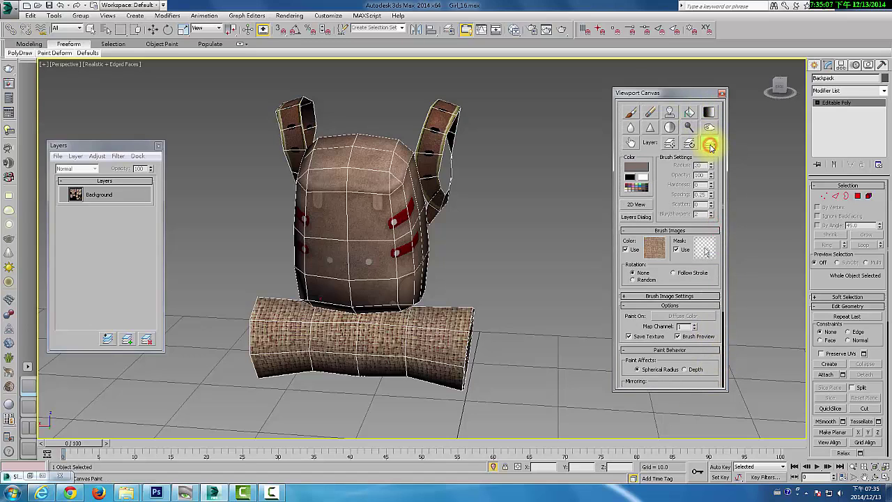
Step: Add a new paint layer and fill the log with burlap, scaling the fill and then refilling it
click(128, 341)
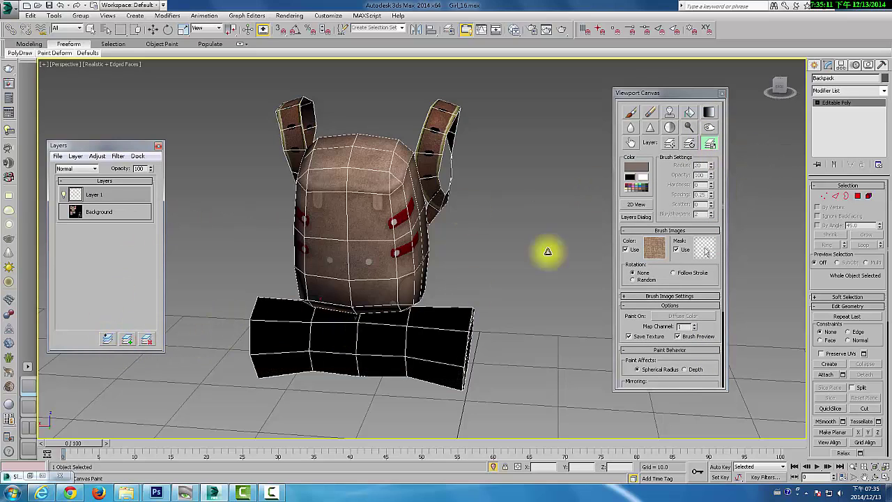
click(689, 113)
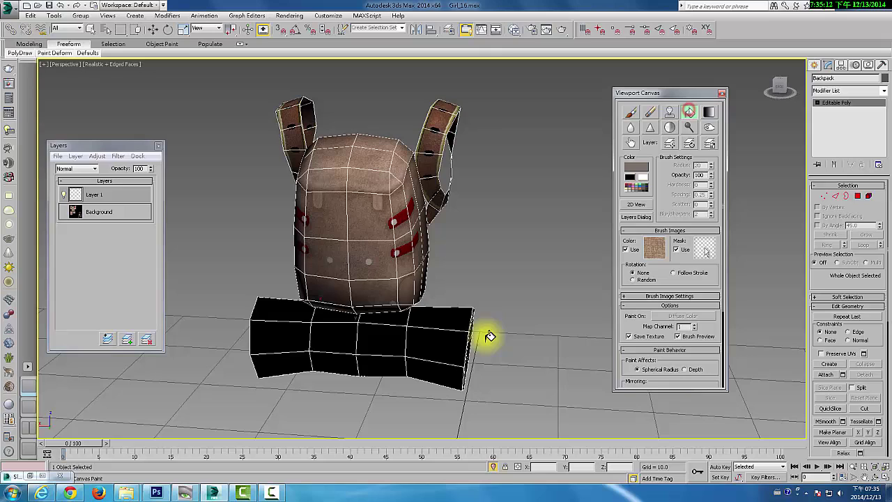
click(448, 342)
click(712, 143)
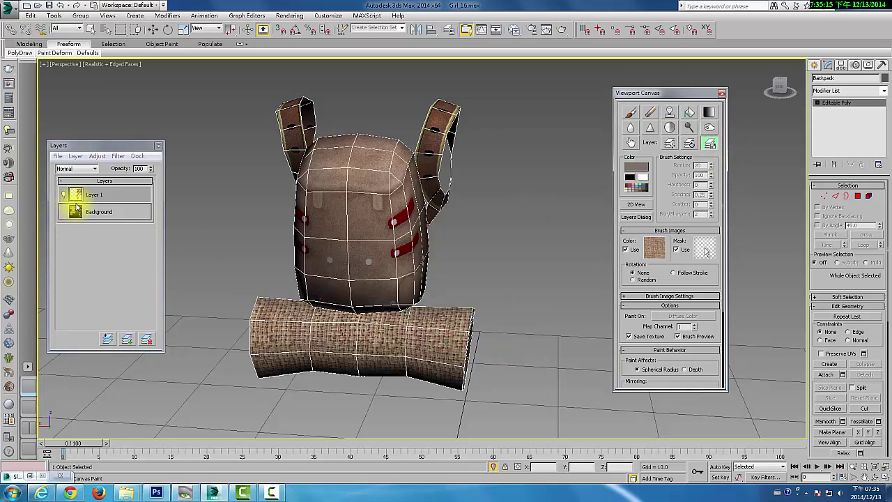
mouse_move(406, 342)
mouse_down()
mouse_move(401, 369)
mouse_move(408, 369)
mouse_up()
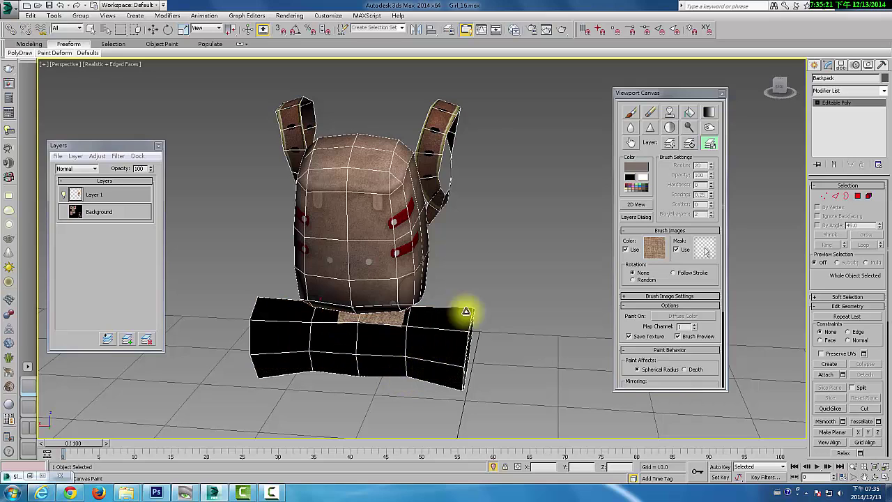
click(691, 114)
click(449, 335)
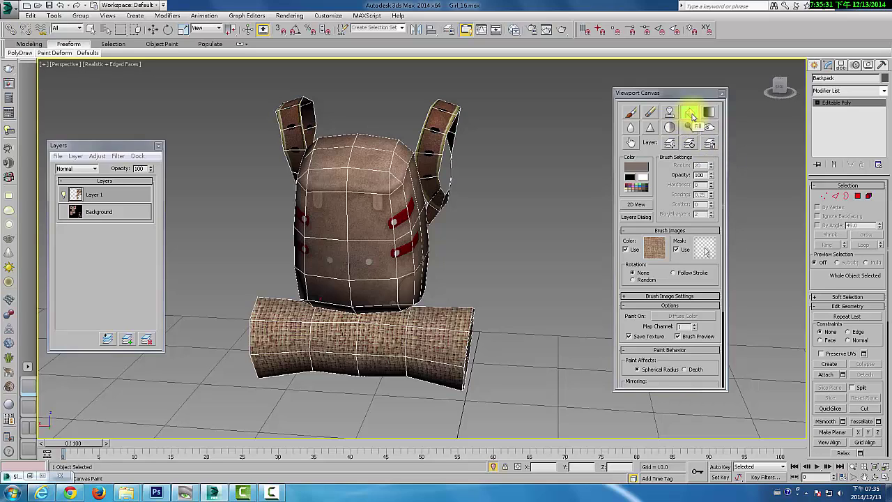
Step: Set the Fill brush image to the first Custom Map, inspect the backpack, and close Viewport Canvas
click(690, 114)
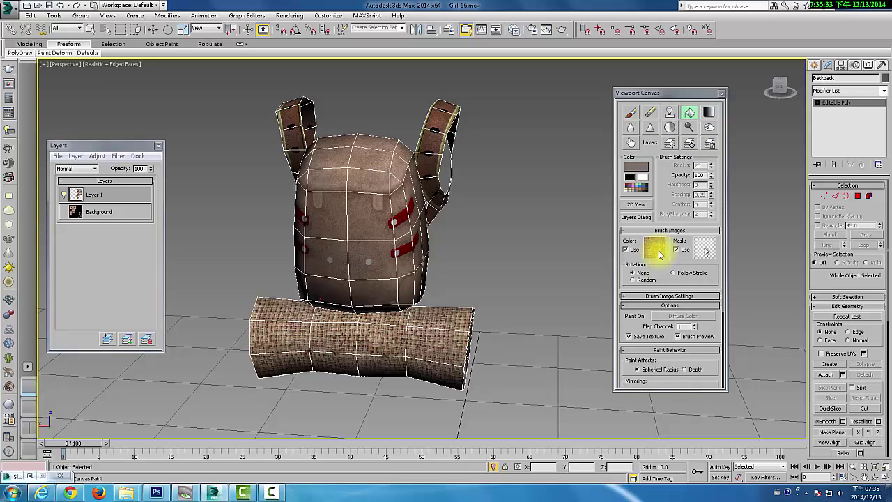
click(660, 255)
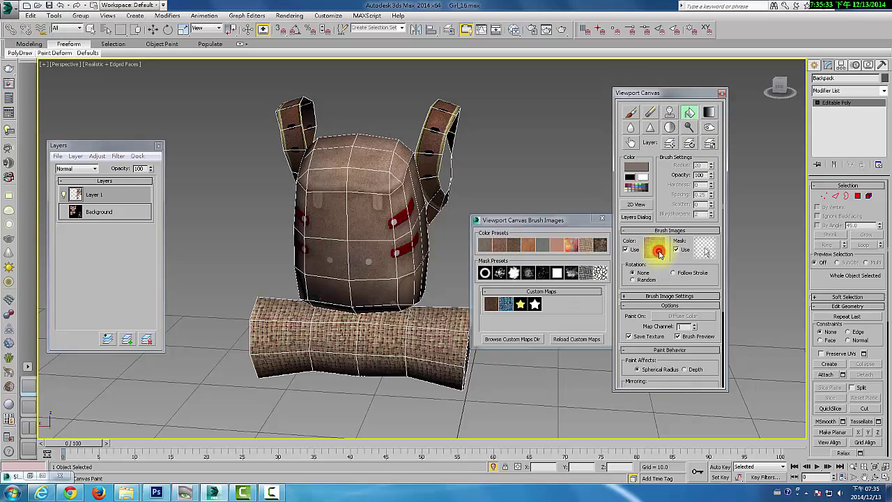
click(485, 307)
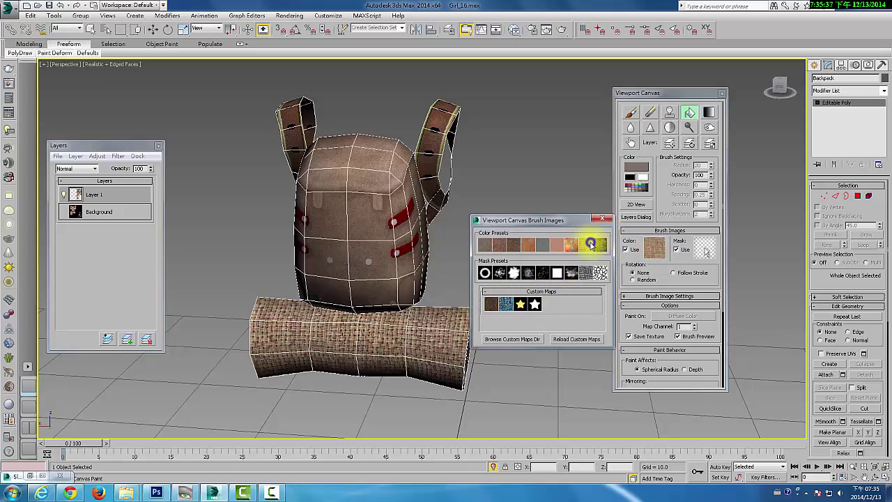
click(601, 218)
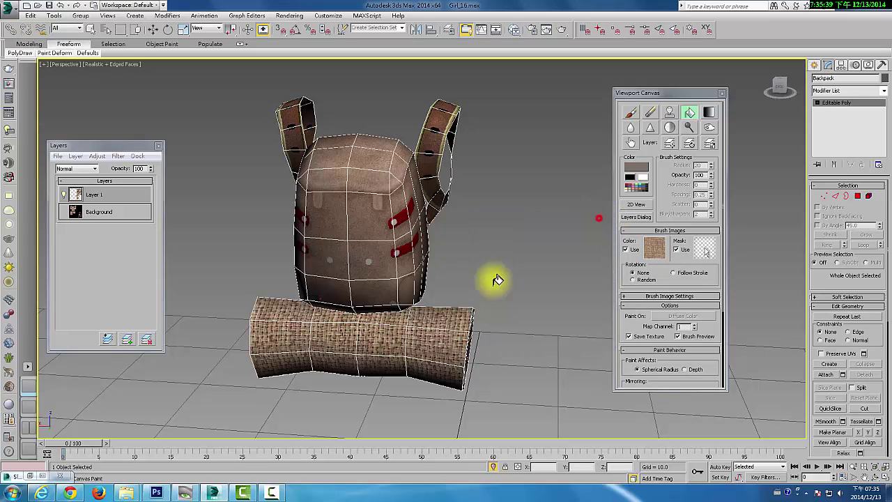
mouse_move(313, 319)
alt+middle_down()
mouse_move(389, 353)
mouse_move(313, 349)
mouse_move(388, 339)
mouse_move(414, 356)
mouse_move(446, 334)
alt+middle_up()
click(723, 93)
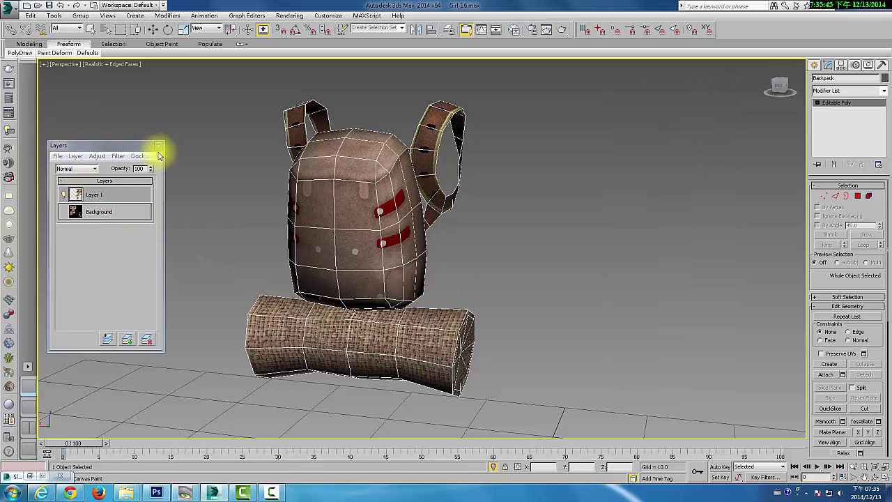
Step: Reopen Viewport Canvas, flatten the layers into the current texture, close it, and reselect the backpack
click(54, 15)
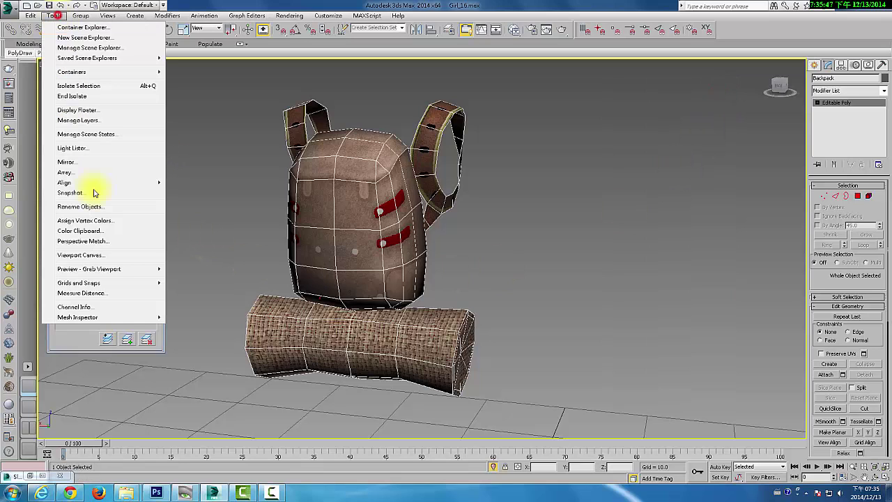
click(87, 255)
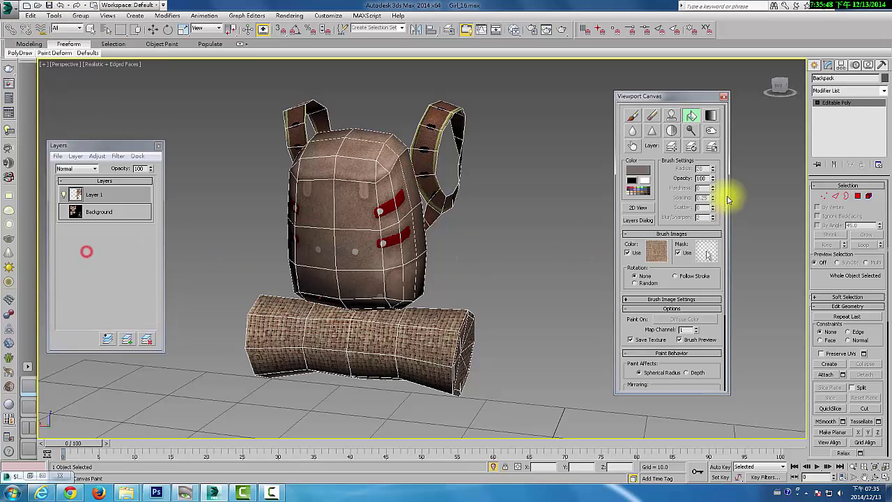
click(686, 117)
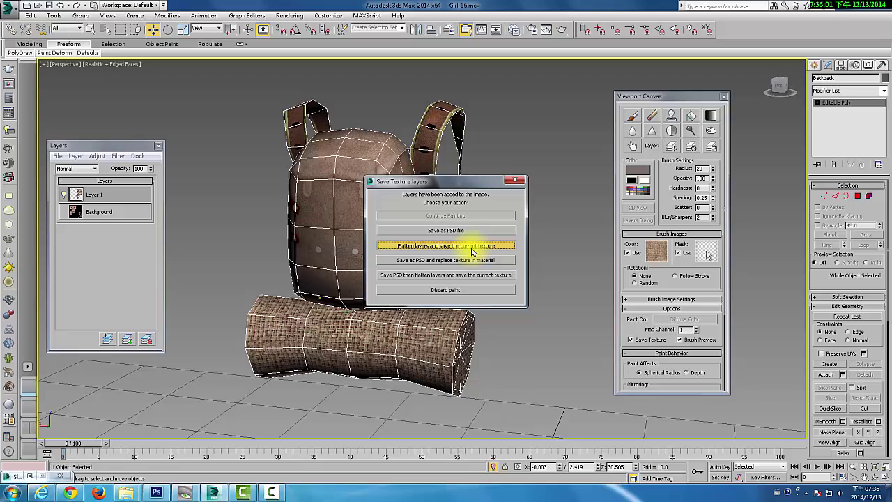
click(471, 245)
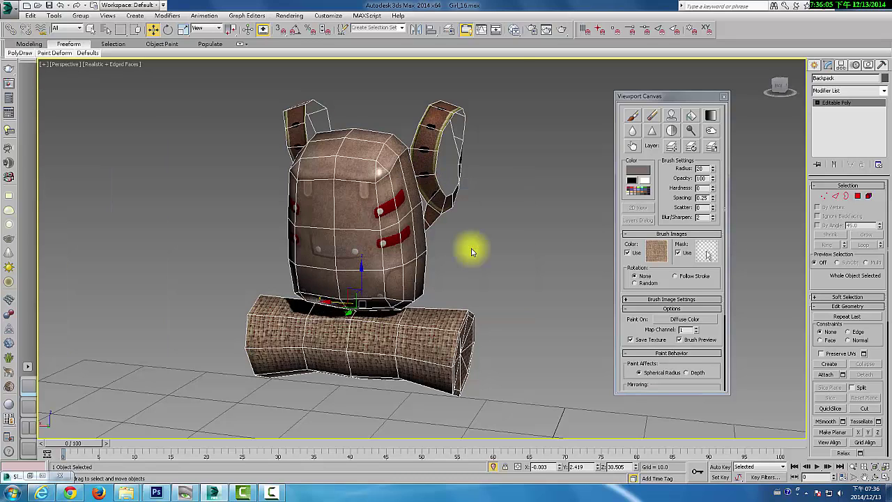
click(725, 96)
click(563, 251)
mouse_move(570, 285)
alt+middle_down()
mouse_move(486, 265)
mouse_move(513, 249)
mouse_move(615, 274)
mouse_move(655, 254)
mouse_move(551, 291)
mouse_move(450, 344)
alt+middle_up()
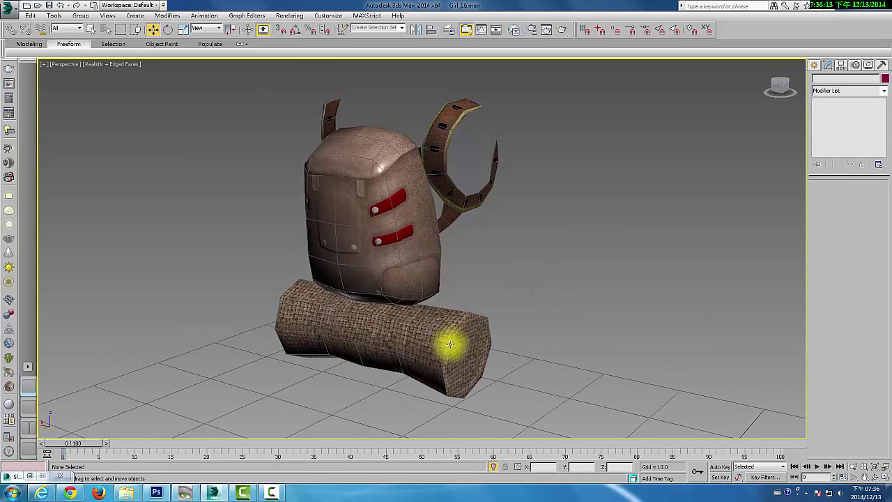
click(449, 345)
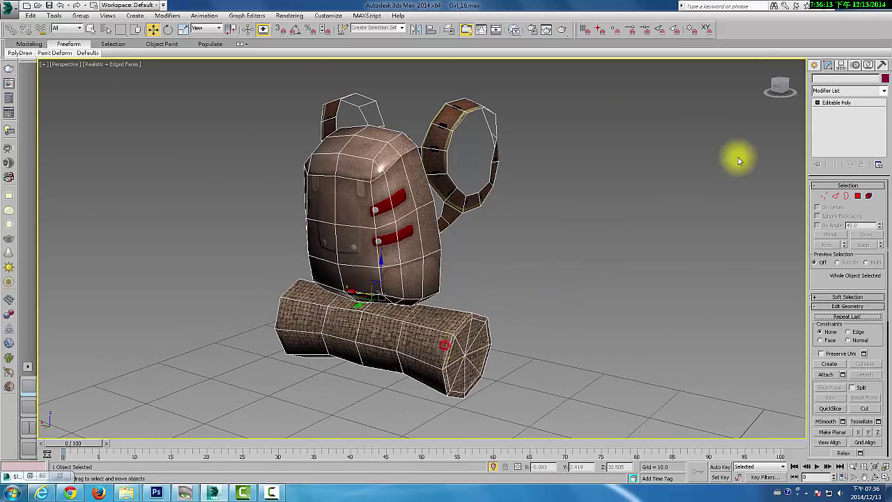
Step: Open the Slate Material Editor and show the backpack material's parameters and Maps slots
click(515, 32)
middle_drag(587, 158, 649, 140)
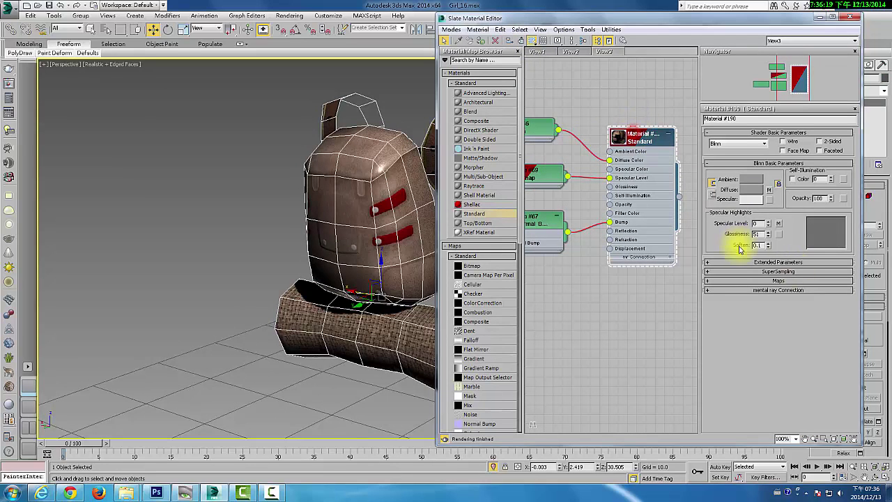
click(742, 281)
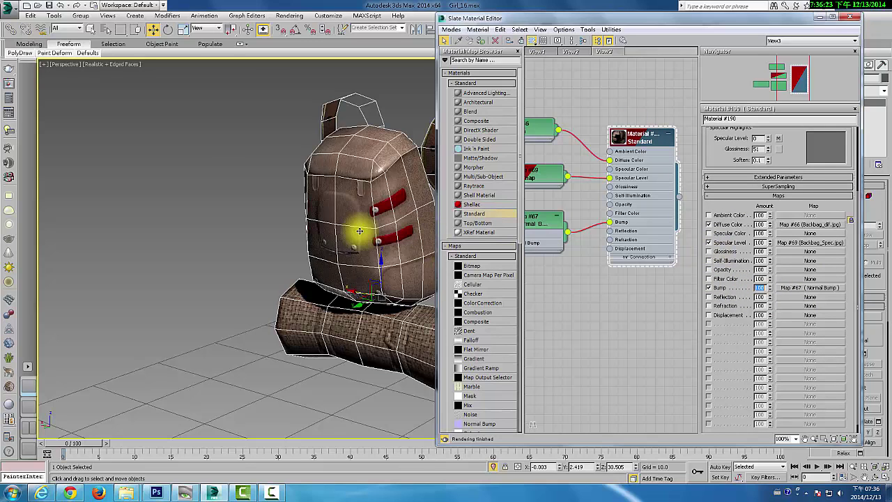
mouse_move(358, 230)
alt+middle_down()
mouse_move(269, 269)
mouse_move(348, 243)
mouse_move(368, 302)
alt+middle_up()
click(369, 279)
click(652, 144)
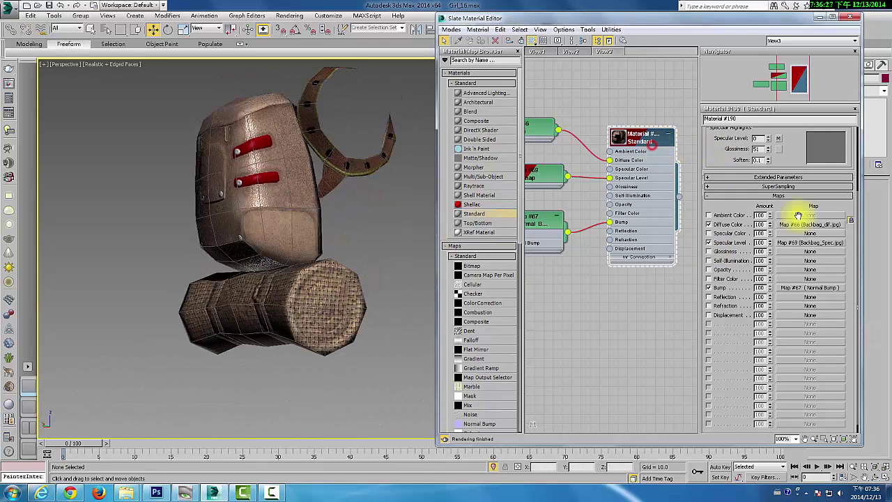
drag(802, 206, 795, 270)
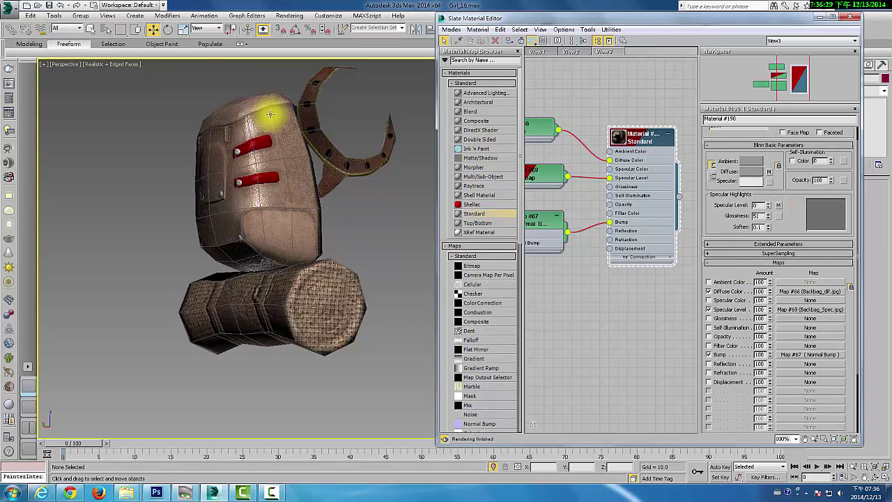
Step: Turn off Edged Faces in the viewport with F4 and frame the material nodes
mouse_move(289, 249)
alt+middle_down()
mouse_move(299, 259)
mouse_move(299, 295)
mouse_move(287, 358)
mouse_move(299, 199)
alt+middle_up()
mouse_move(313, 272)
alt+middle_down()
mouse_move(318, 244)
mouse_move(343, 283)
mouse_move(342, 305)
mouse_move(313, 302)
mouse_move(335, 325)
mouse_move(372, 321)
mouse_move(384, 290)
mouse_move(355, 277)
mouse_move(359, 303)
mouse_move(409, 305)
mouse_move(398, 313)
mouse_move(373, 265)
mouse_move(358, 290)
mouse_move(372, 279)
mouse_move(360, 263)
mouse_move(373, 279)
alt+middle_up()
right_click(370, 245)
key(F4)
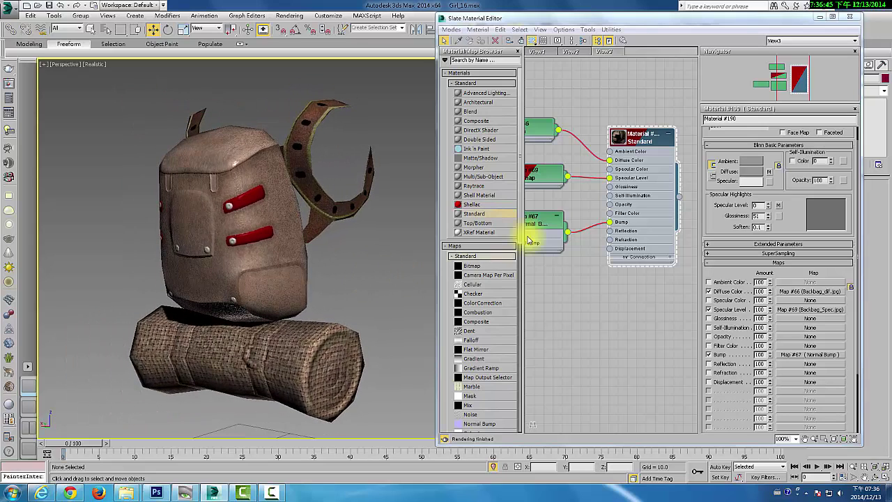
middle_drag(642, 259, 672, 264)
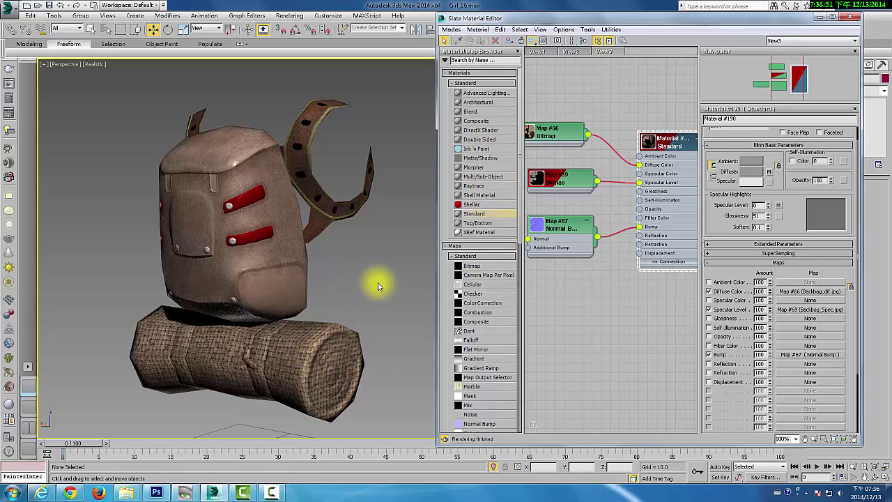
Step: Delete the Map #69 wire into Specular Level and raise Specular Level to 61
drag(558, 129, 565, 137)
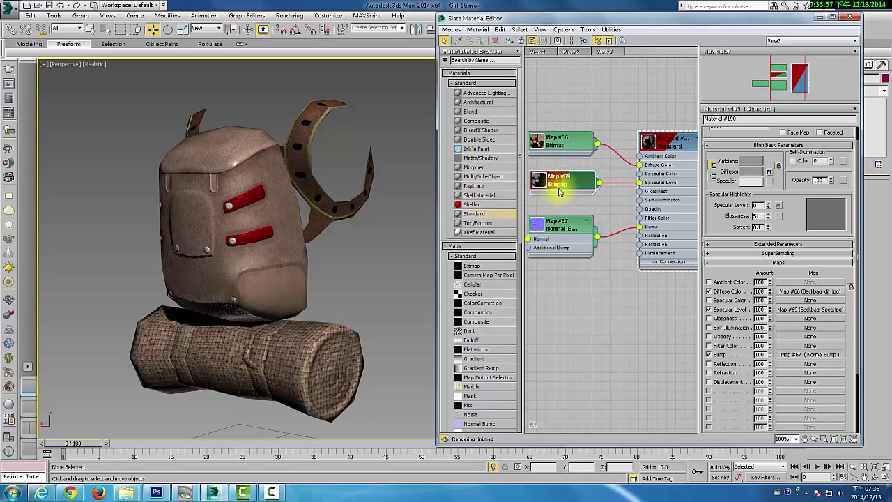
click(619, 184)
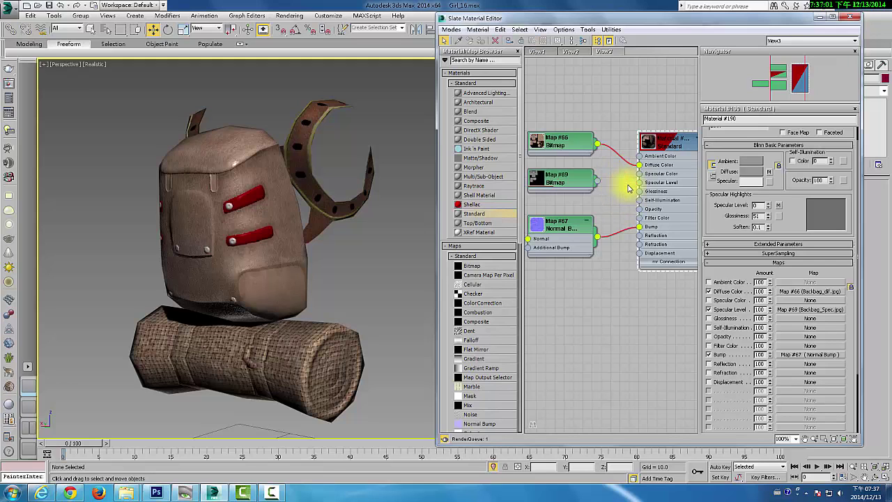
key(Delete)
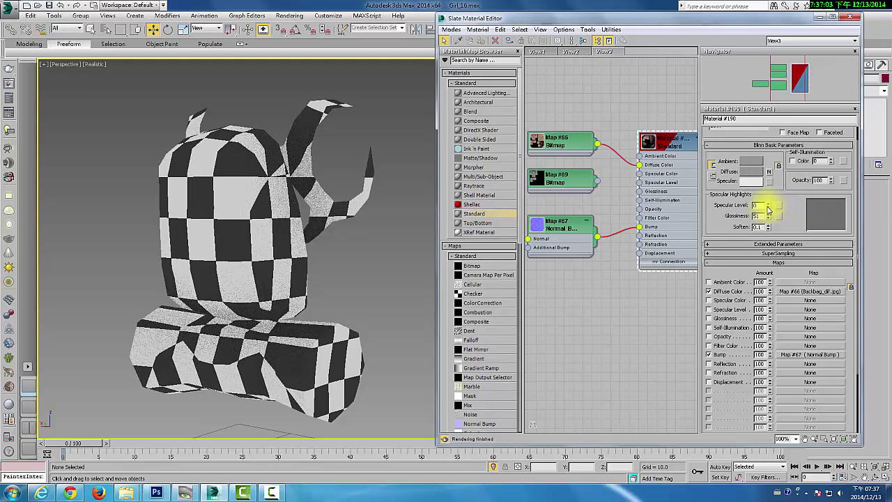
click(768, 202)
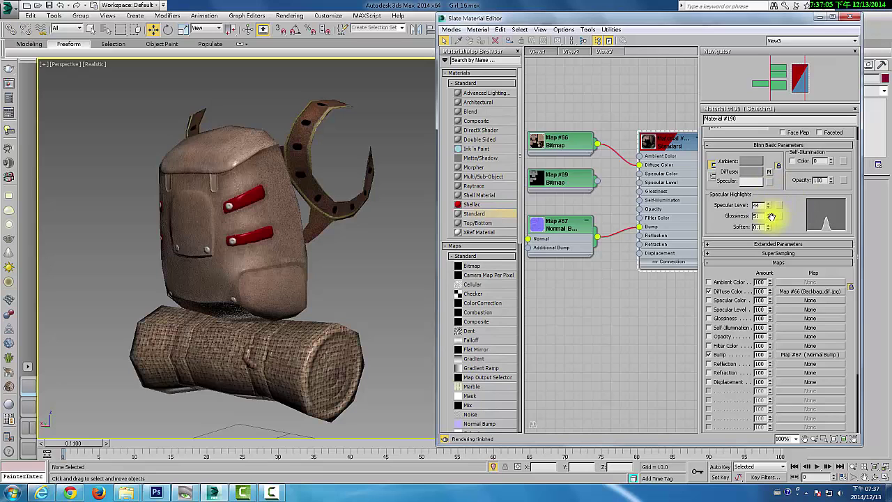
drag(769, 204, 771, 214)
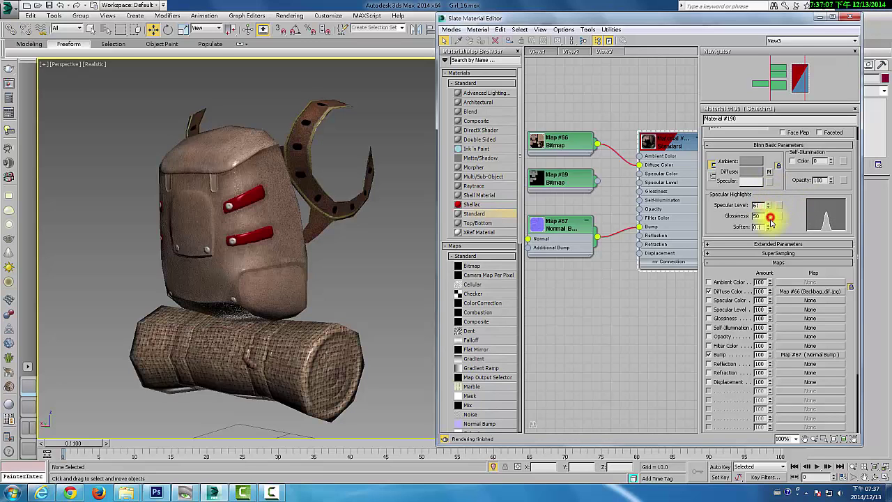
mouse_move(378, 362)
alt+middle_down()
mouse_move(349, 336)
mouse_move(342, 342)
mouse_move(429, 365)
mouse_move(408, 388)
mouse_move(395, 363)
mouse_move(515, 271)
alt+middle_up()
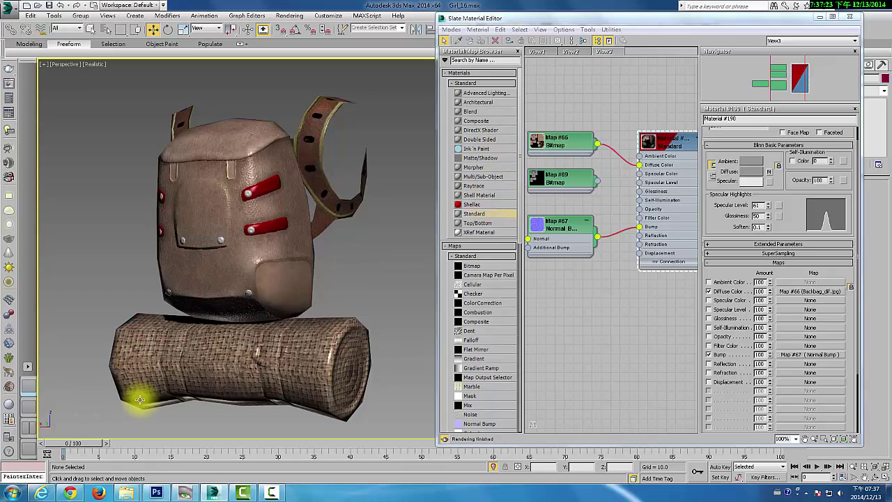
Step: Make Material #190 2-Sided, then orbit and zoom to check the inner strap faces
mouse_move(209, 376)
alt+middle_down()
mouse_move(293, 373)
mouse_move(259, 346)
mouse_move(295, 355)
mouse_move(355, 302)
mouse_move(509, 277)
alt+middle_up()
click(685, 144)
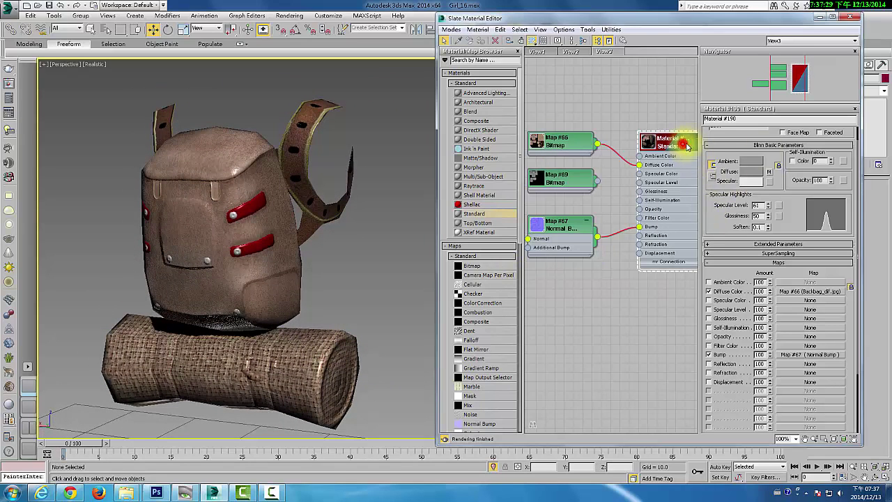
drag(844, 171, 840, 304)
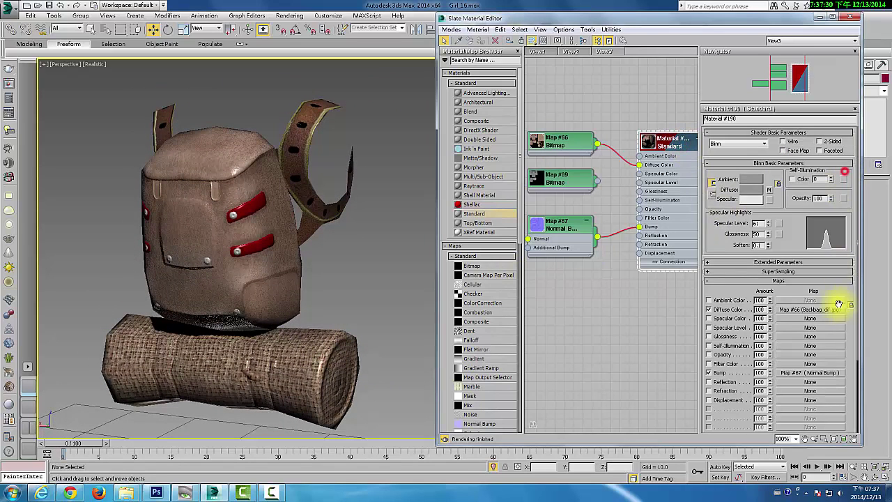
click(819, 142)
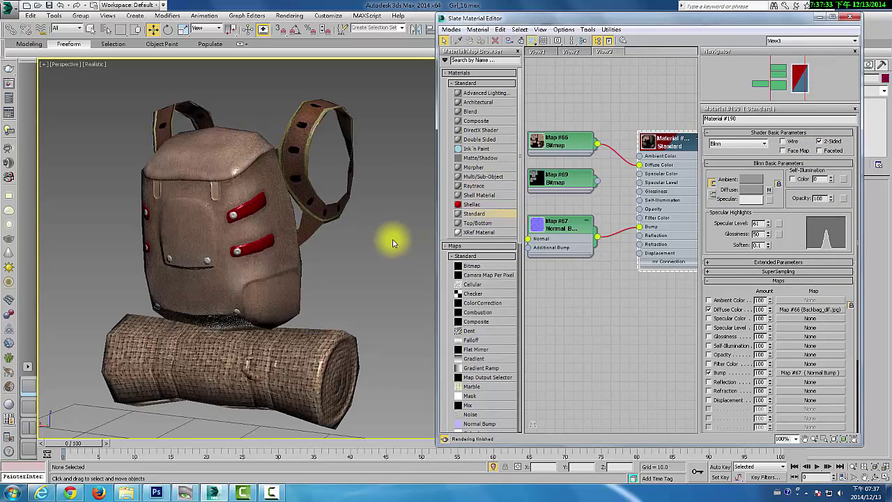
mouse_move(349, 136)
alt+middle_down()
mouse_move(318, 221)
mouse_move(209, 239)
mouse_move(189, 230)
mouse_move(293, 229)
mouse_move(267, 201)
mouse_move(273, 254)
mouse_move(235, 163)
alt+middle_up()
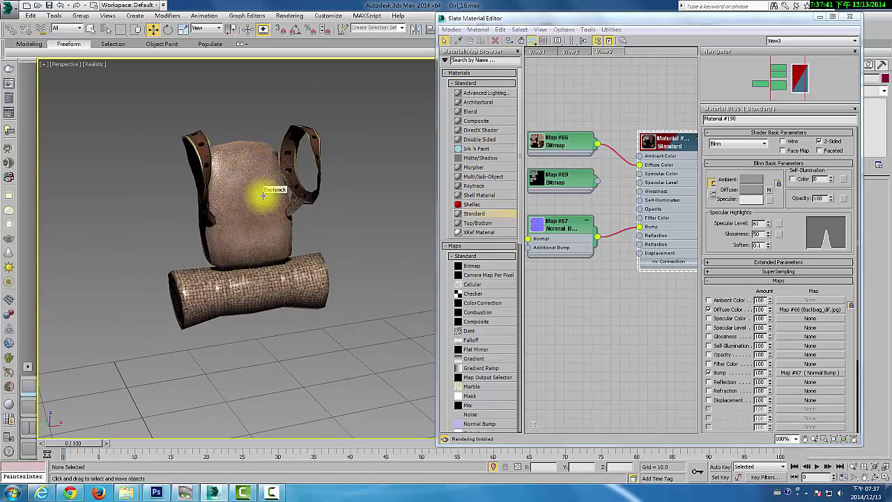
alt+middle_drag(184, 166, 184, 163)
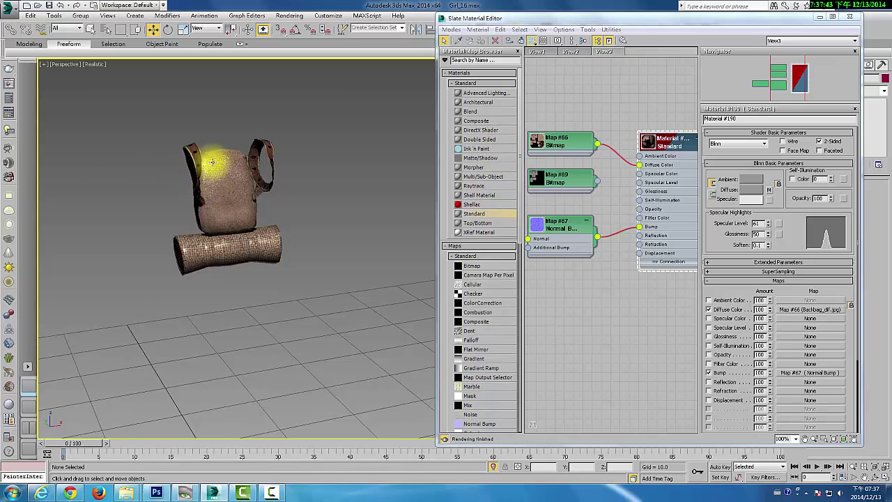
mouse_move(239, 216)
alt+middle_down()
mouse_move(301, 213)
mouse_move(274, 252)
alt+middle_up()
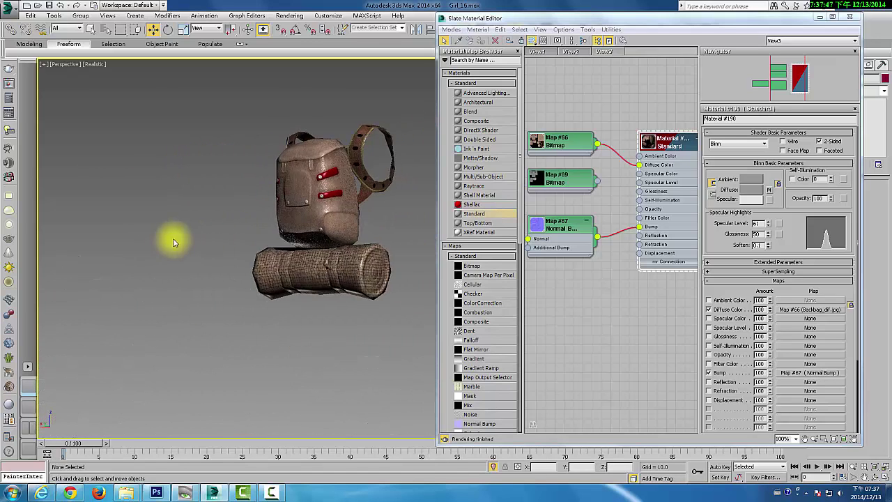
scroll(274, 252, up, 3)
scroll(295, 255, down, 5)
scroll(328, 253, down, 1)
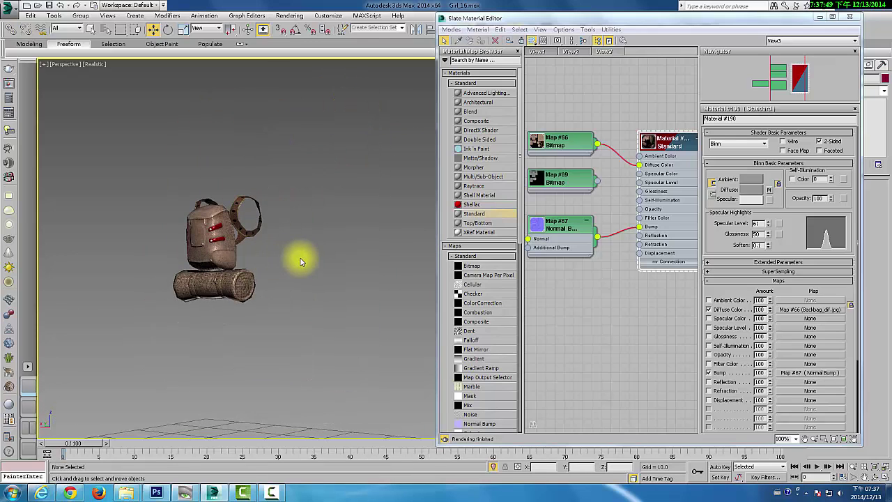